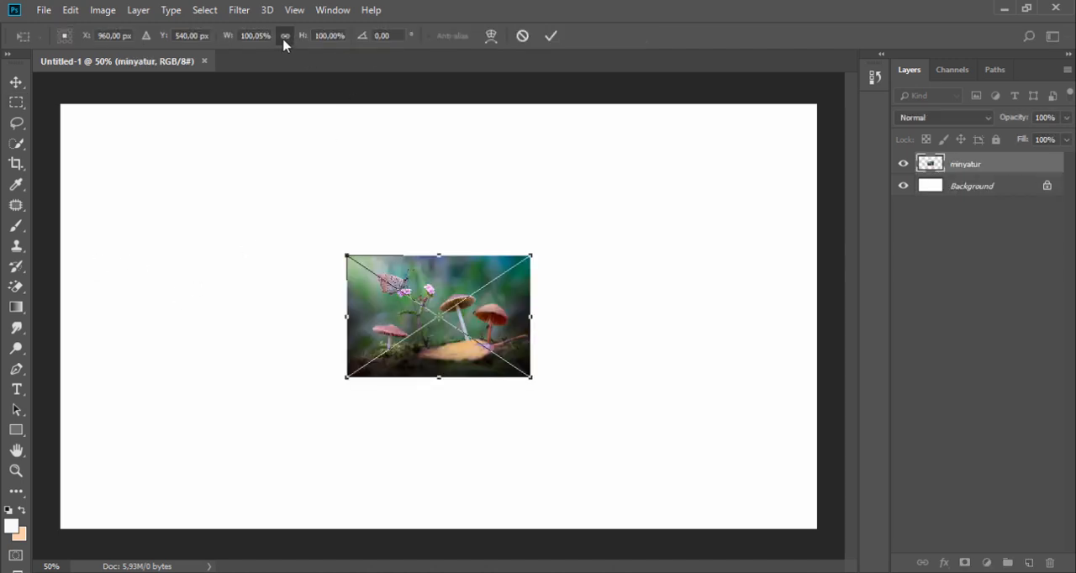
# Scale the placed minyatur image proportionally to about 415% so it covers the whole canvas, and commit the transform
pyautogui.moveTo(227, 42); pyautogui.dragTo(475, 66)
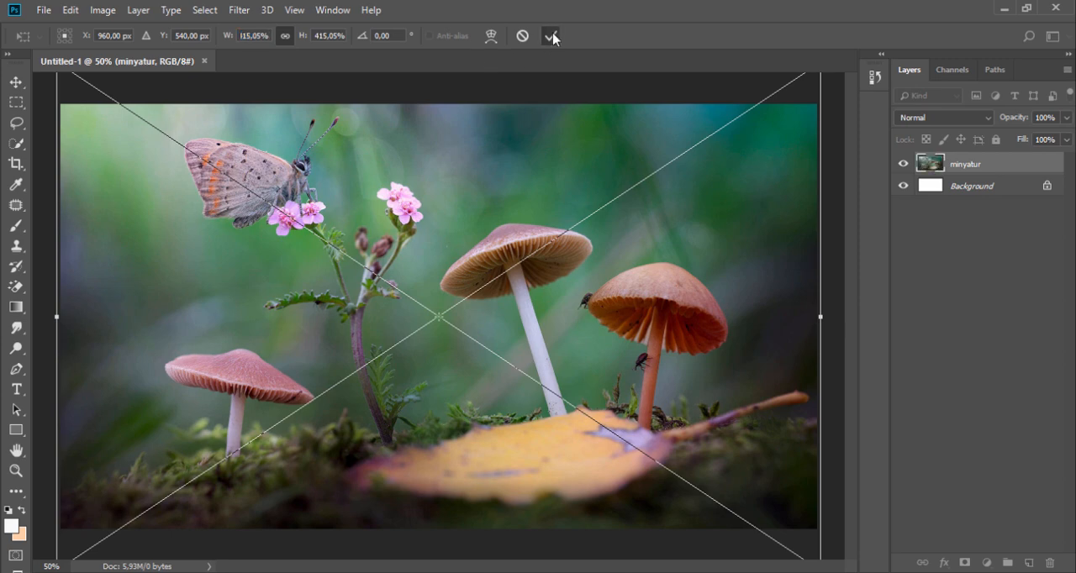
pyautogui.click(551, 36)
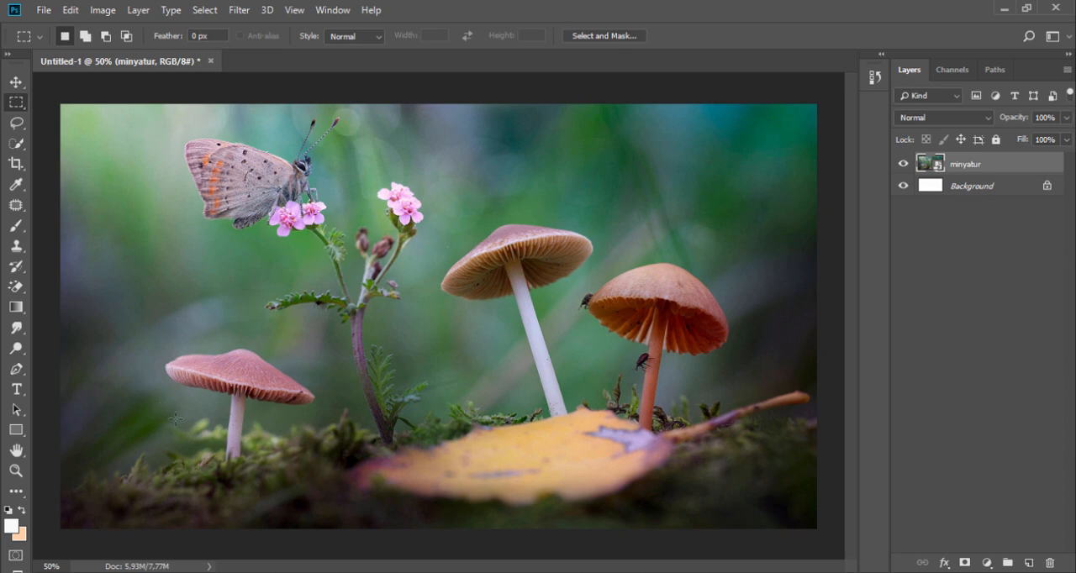
# Place the winters_melody stock image from folder 010 into the document, scaled to about 22% and positioned over the yellow leaf
pyautogui.hotkey('alt', 'Tab')
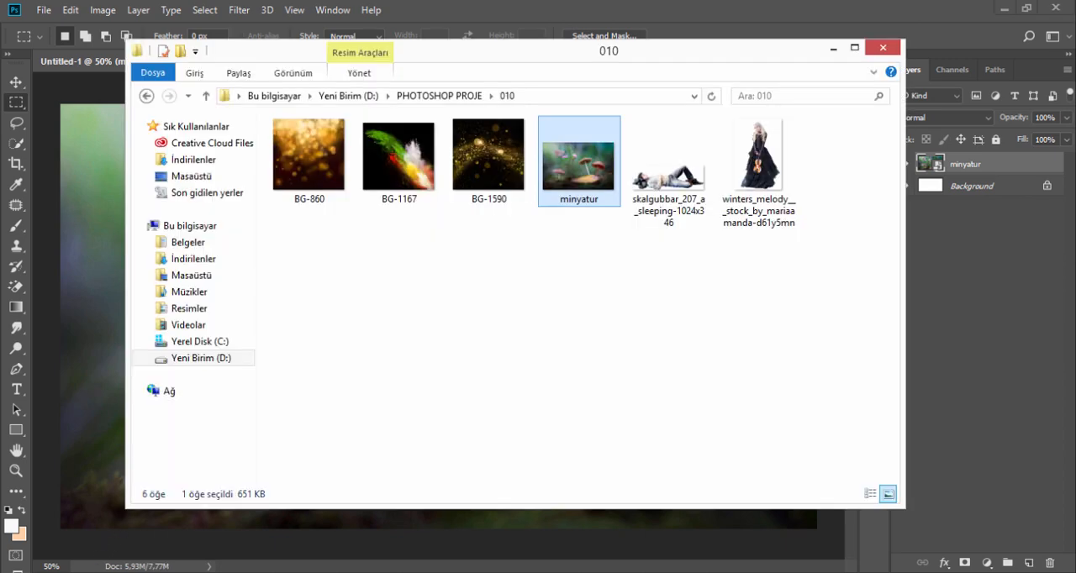
pyautogui.moveTo(758, 168); pyautogui.dragTo(106, 334)
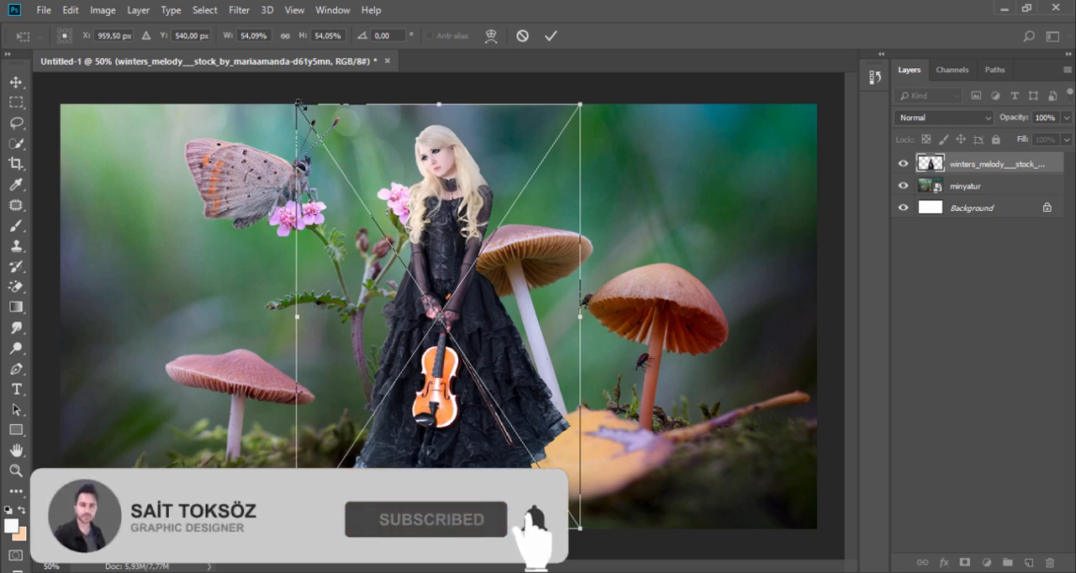
pyautogui.moveTo(299, 104); pyautogui.dragTo(432, 347)
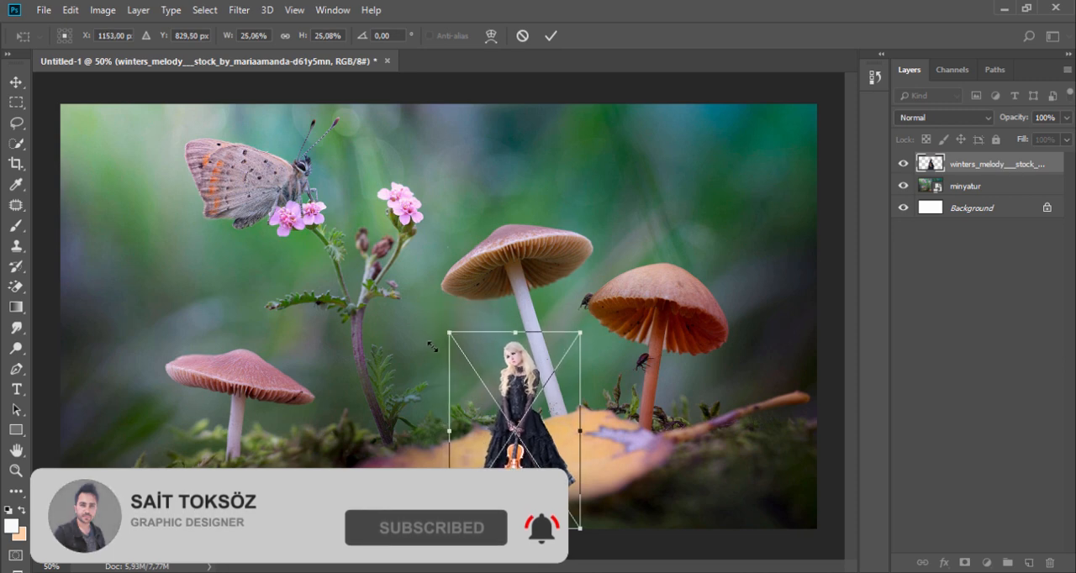
pyautogui.moveTo(552, 437); pyautogui.dragTo(504, 383)
pyautogui.moveTo(399, 281); pyautogui.dragTo(413, 306)
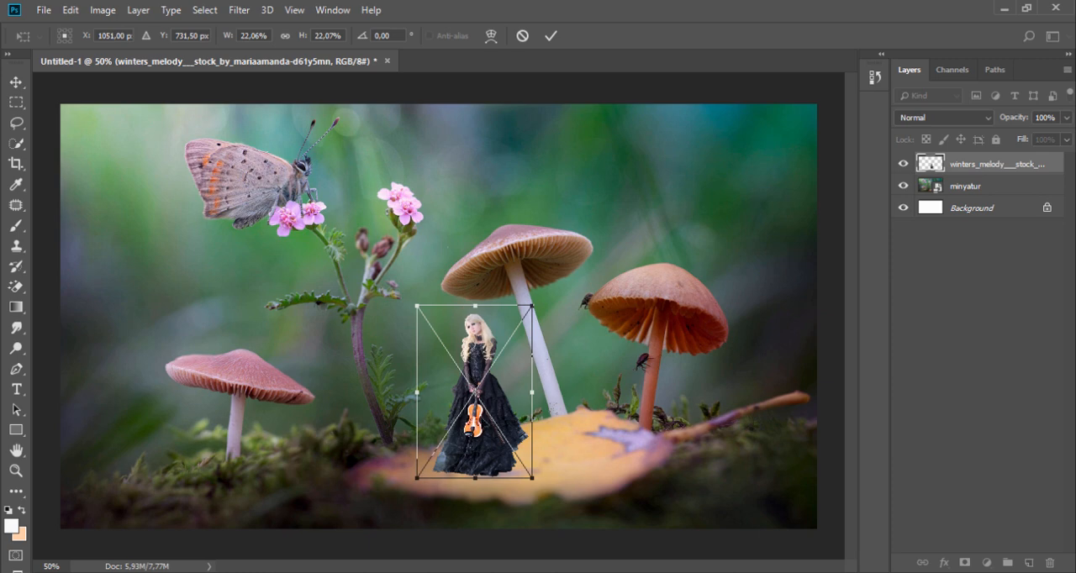
# Position the woman against the central mushroom's stem, scale her to about 18%, and commit the placement
pyautogui.moveTo(482, 420); pyautogui.dragTo(494, 360)
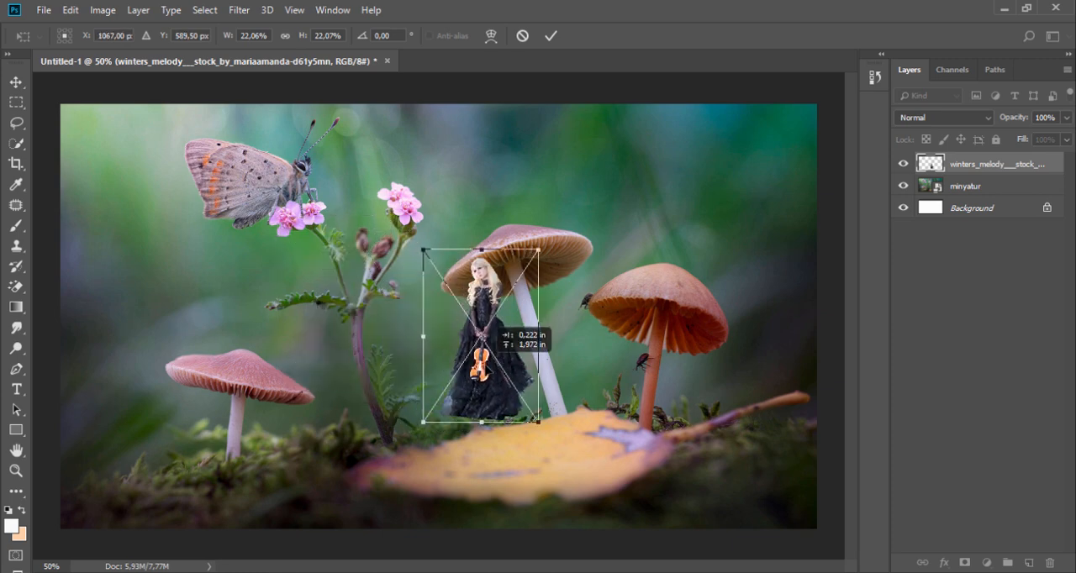
pyautogui.moveTo(489, 323); pyautogui.dragTo(524, 358)
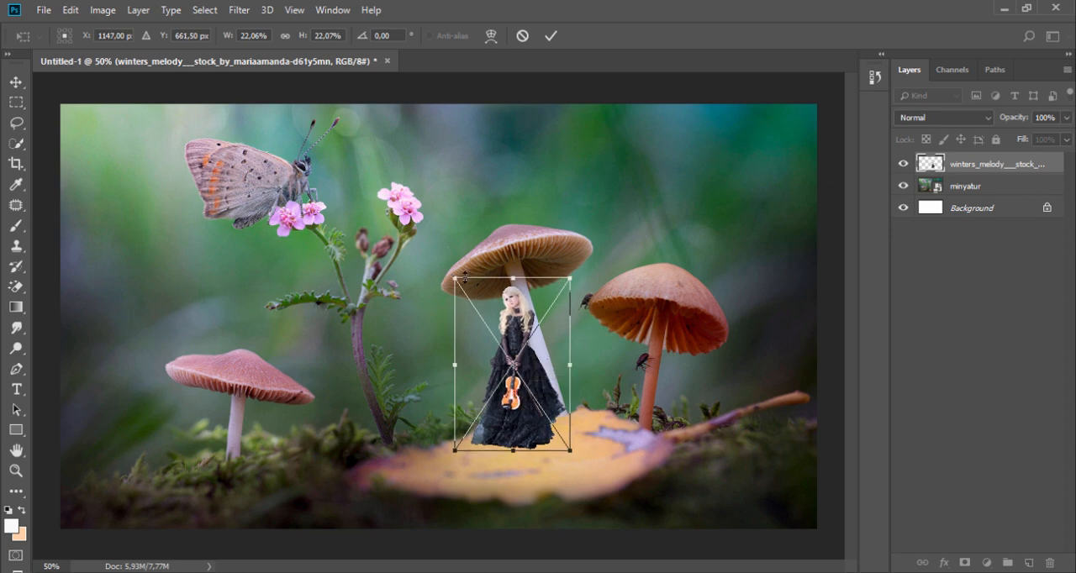
pyautogui.moveTo(450, 276); pyautogui.dragTo(470, 310)
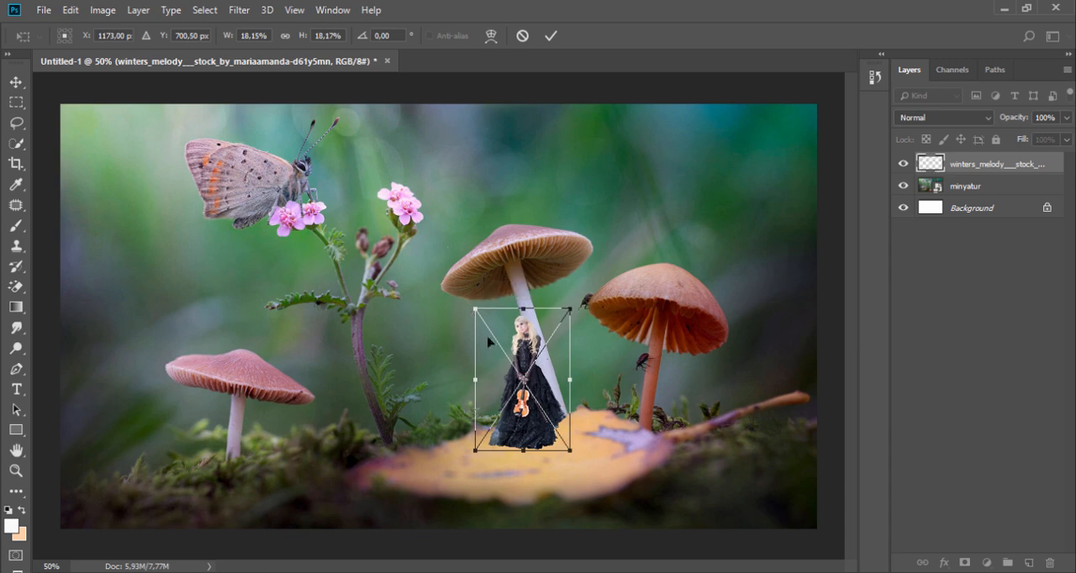
pyautogui.moveTo(553, 406); pyautogui.dragTo(553, 400)
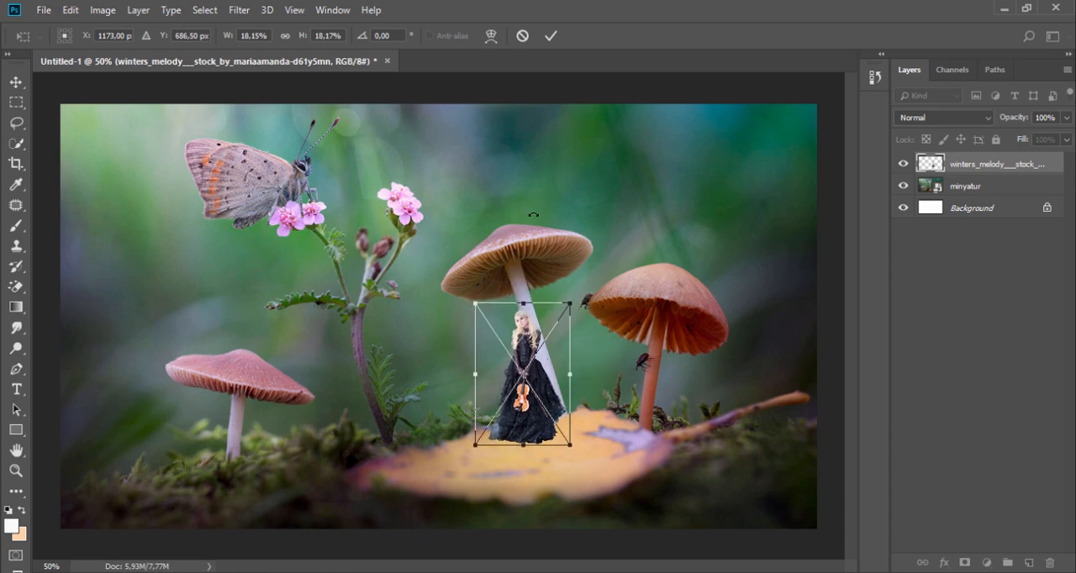
pyautogui.click(550, 35)
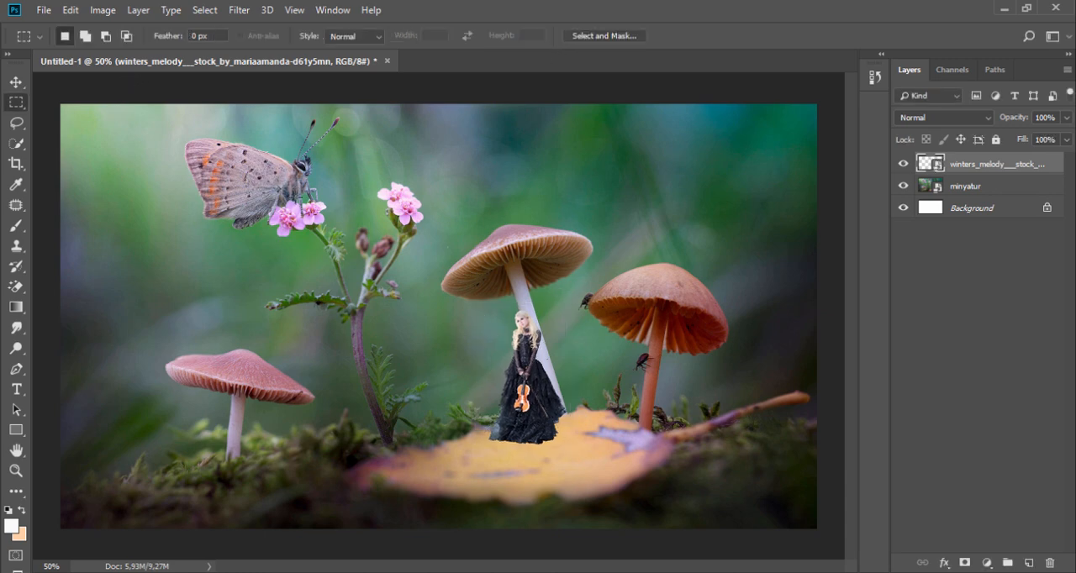
# Add a new empty layer directly above the minyatur layer, beneath the woman
pyautogui.click(565, 440)
pyautogui.click(565, 441)
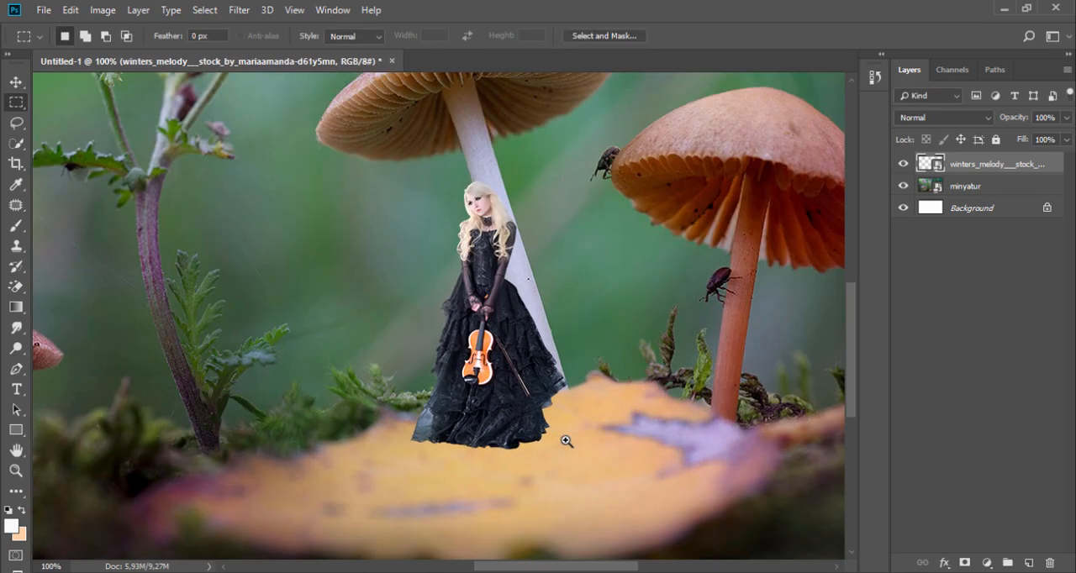
pyautogui.click(565, 441)
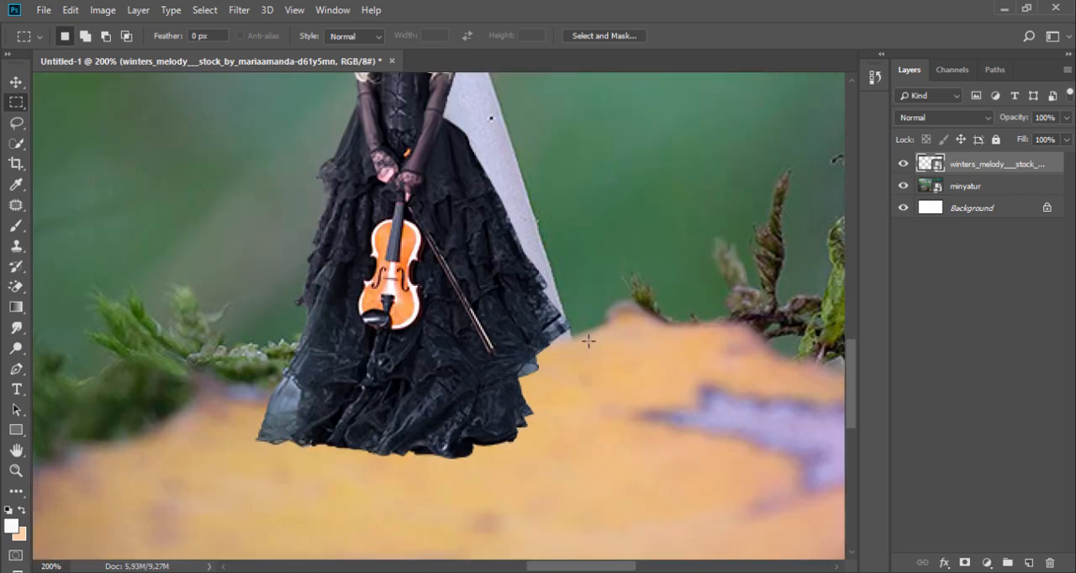
pyautogui.click(973, 193)
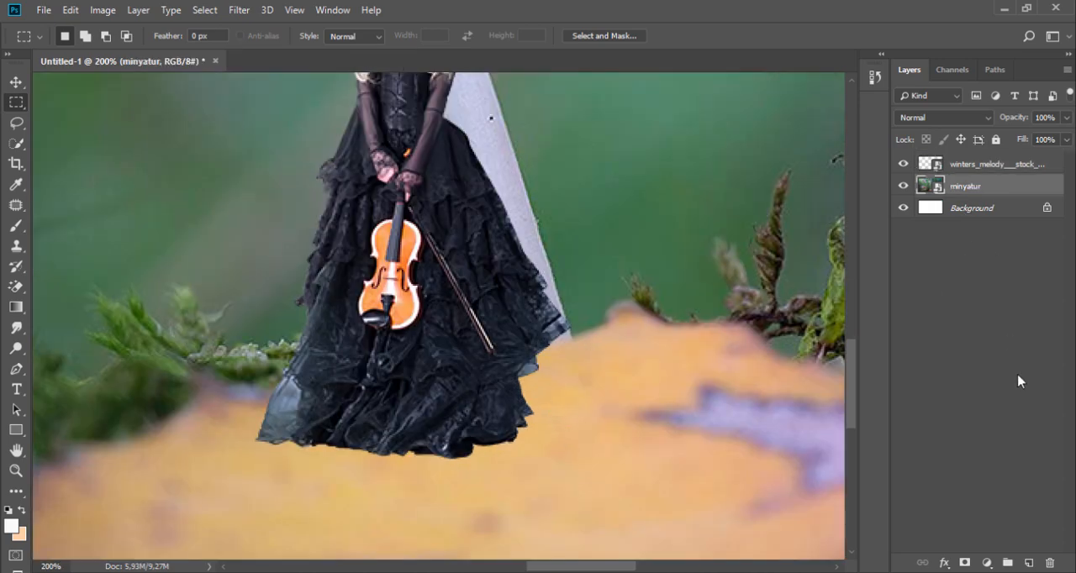
pyautogui.click(1029, 562)
# Set up the Brush tool with a black Soft Round tip at 25 px
pyautogui.click(15, 226)
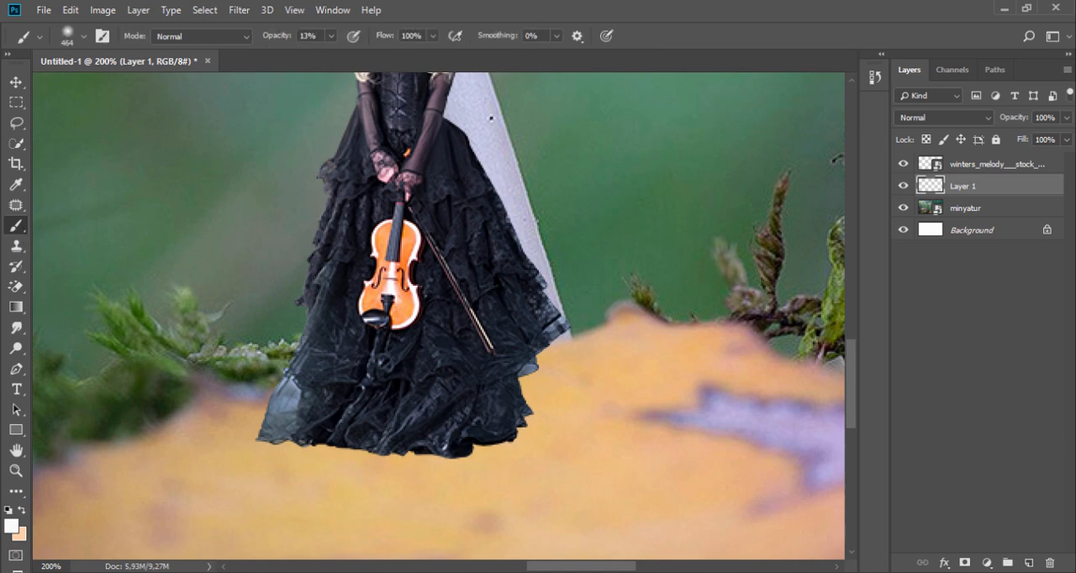
pyautogui.keyDown('alt'); pyautogui.click(517, 287); pyautogui.keyUp('alt')
pyautogui.rightClick(504, 277)
pyautogui.moveTo(607, 315); pyautogui.dragTo(604, 318)
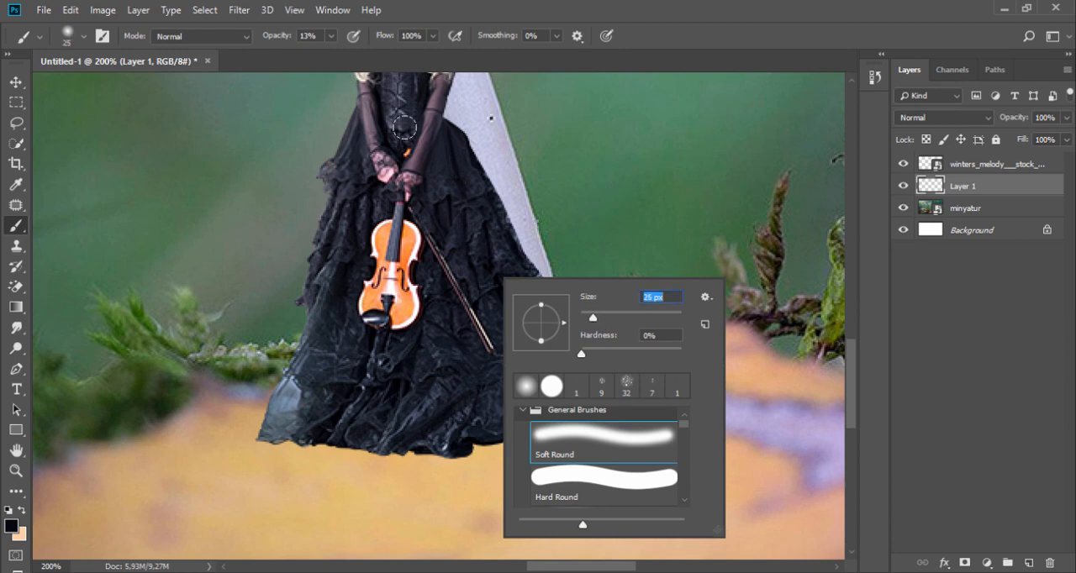
pyautogui.click(450, 137)
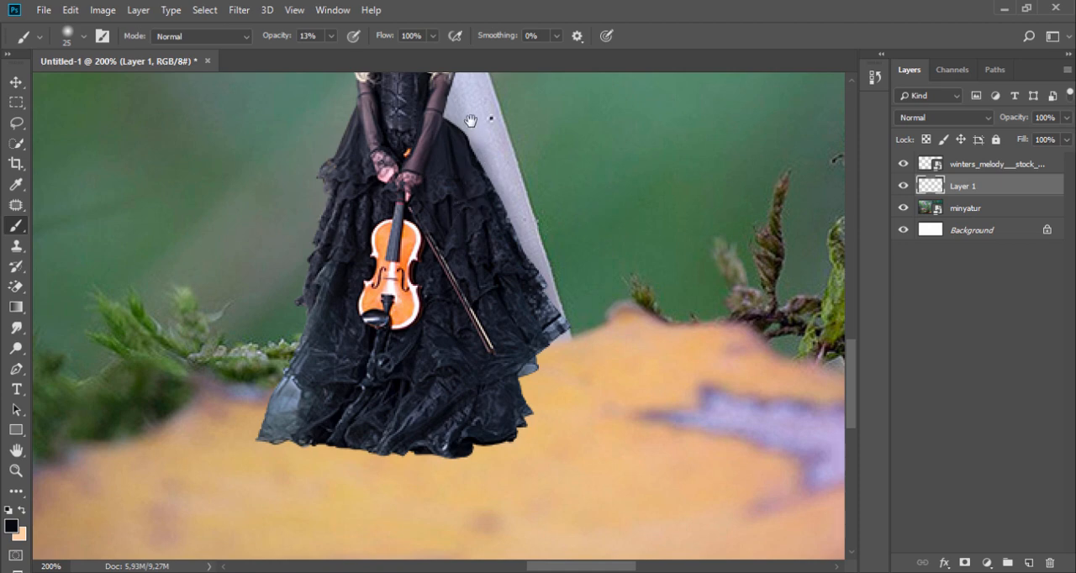
# Paint a soft black shadow on the mushroom stem along the woman's hair, arm and skirt edge on Layer 1
pyautogui.moveTo(479, 113); pyautogui.dragTo(481, 259)
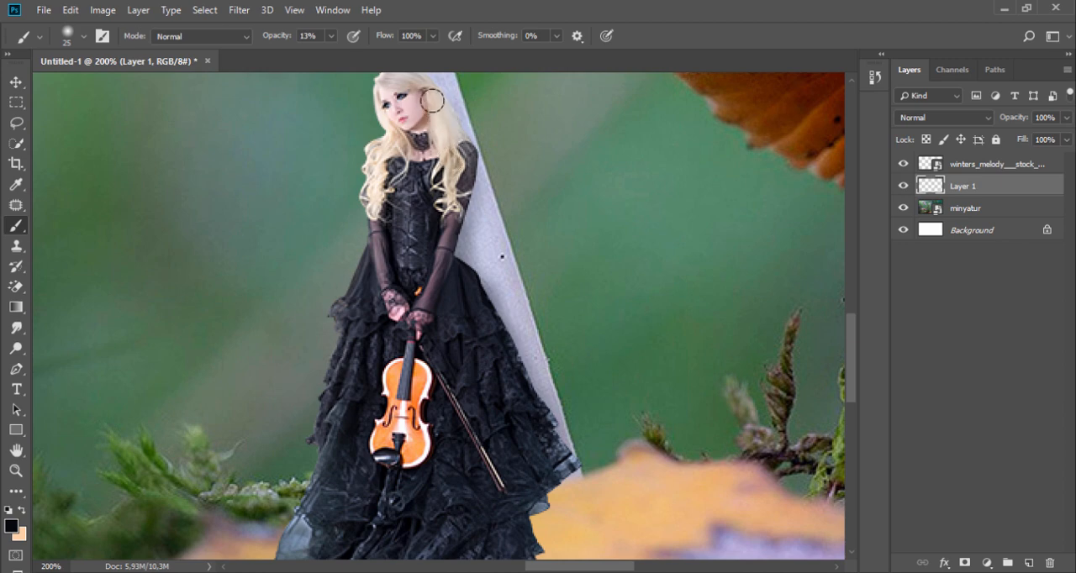
pyautogui.moveTo(422, 104); pyautogui.dragTo(426, 160)
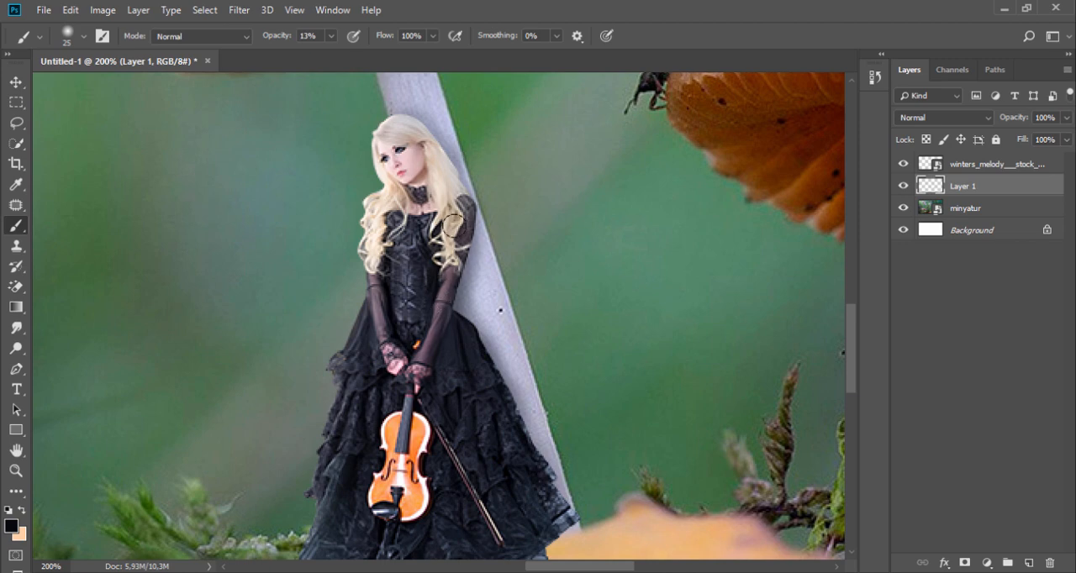
pyautogui.moveTo(461, 218); pyautogui.dragTo(445, 271)
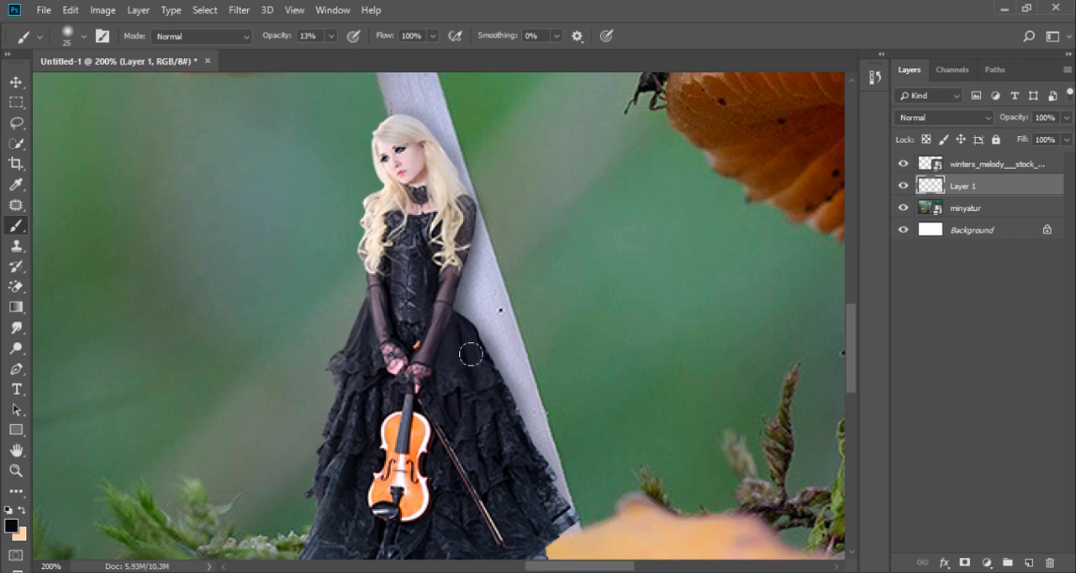
pyautogui.moveTo(473, 349); pyautogui.dragTo(534, 492)
pyautogui.moveTo(519, 427)
pyautogui.mouseDown()
pyautogui.moveTo(549, 489)
pyautogui.moveTo(530, 463)
pyautogui.moveTo(546, 506)
pyautogui.moveTo(557, 496)
pyautogui.mouseUp()
pyautogui.moveTo(509, 416); pyautogui.dragTo(539, 506)
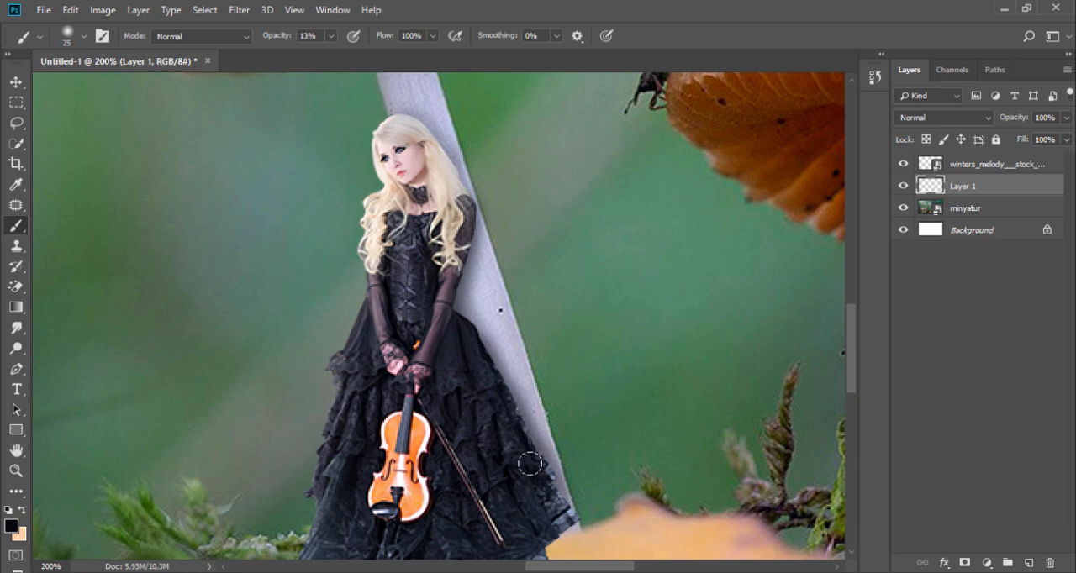
pyautogui.moveTo(531, 464); pyautogui.dragTo(559, 508)
pyautogui.moveTo(454, 309)
pyautogui.mouseDown()
pyautogui.moveTo(473, 327)
pyautogui.moveTo(480, 396)
pyautogui.mouseUp()
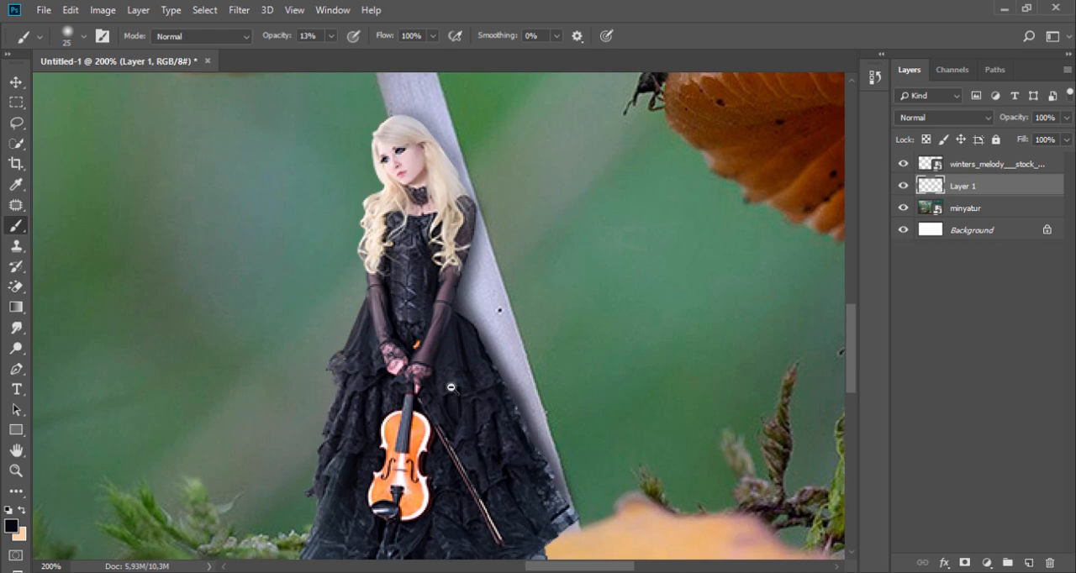
# Paint a soft contact shadow on the yellow leaf around the skirt's side edge and hem
pyautogui.hotkey('ctrl', '-')
pyautogui.hotkey('ctrl', '-')
pyautogui.hotkey('ctrl', '-')
pyautogui.scroll(3, 468, 461)
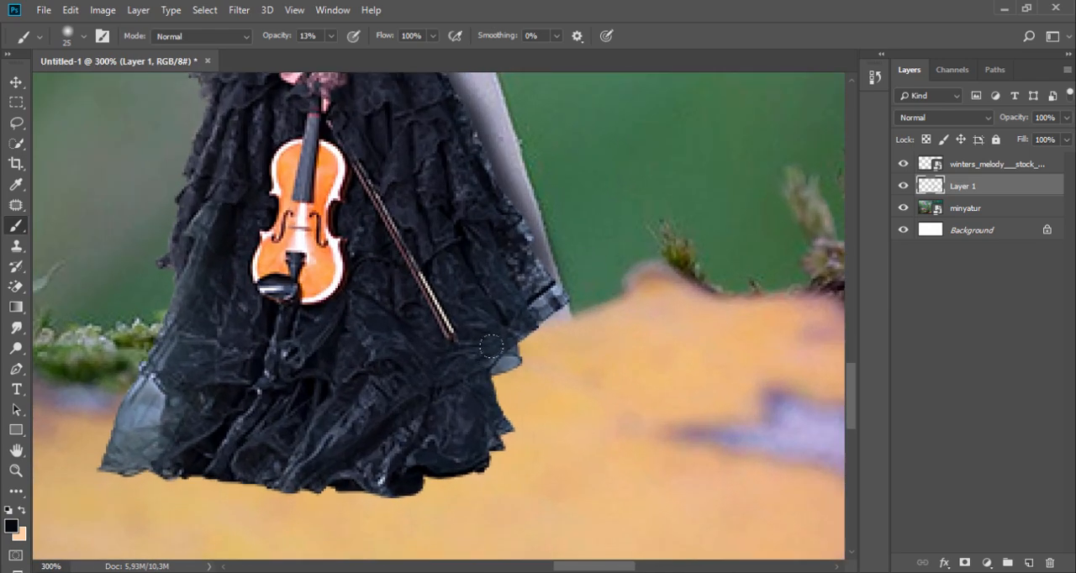
pyautogui.moveTo(493, 361)
pyautogui.mouseDown()
pyautogui.moveTo(472, 380)
pyautogui.moveTo(493, 388)
pyautogui.moveTo(514, 344)
pyautogui.mouseUp()
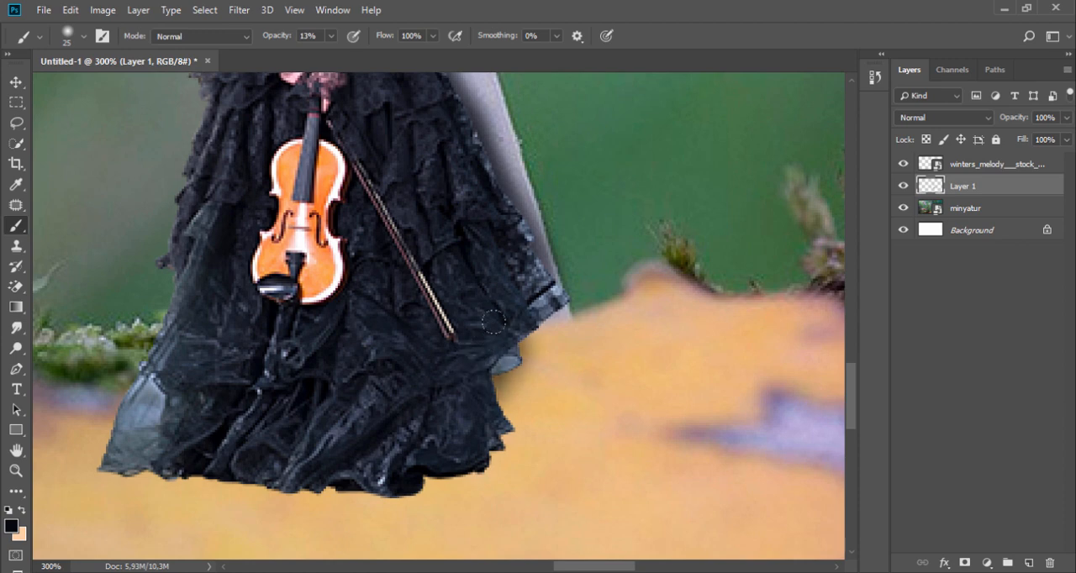
pyautogui.moveTo(480, 378)
pyautogui.mouseDown()
pyautogui.moveTo(488, 434)
pyautogui.moveTo(412, 444)
pyautogui.mouseUp()
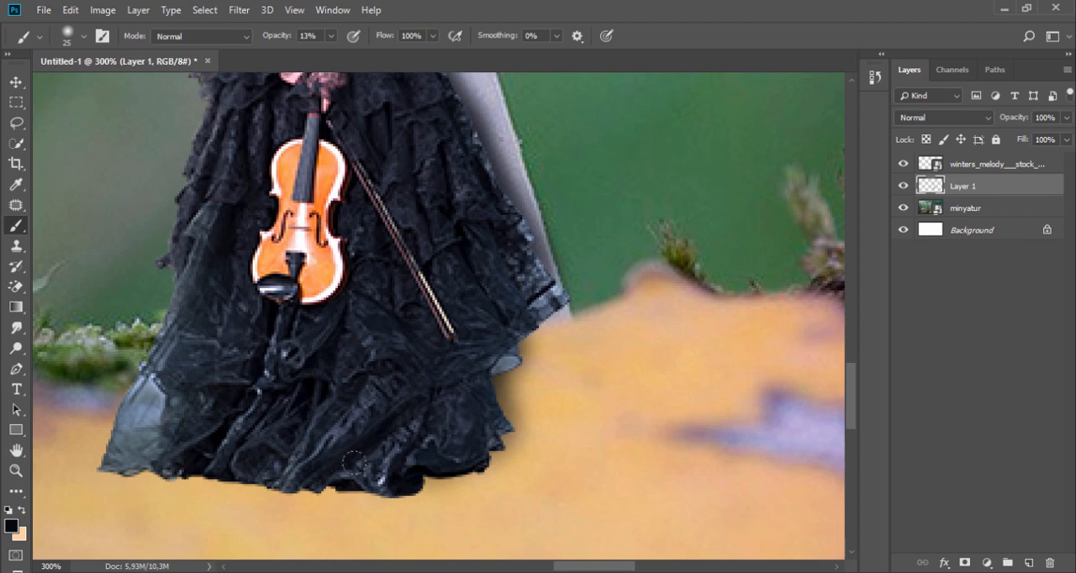
pyautogui.moveTo(353, 462); pyautogui.dragTo(307, 457)
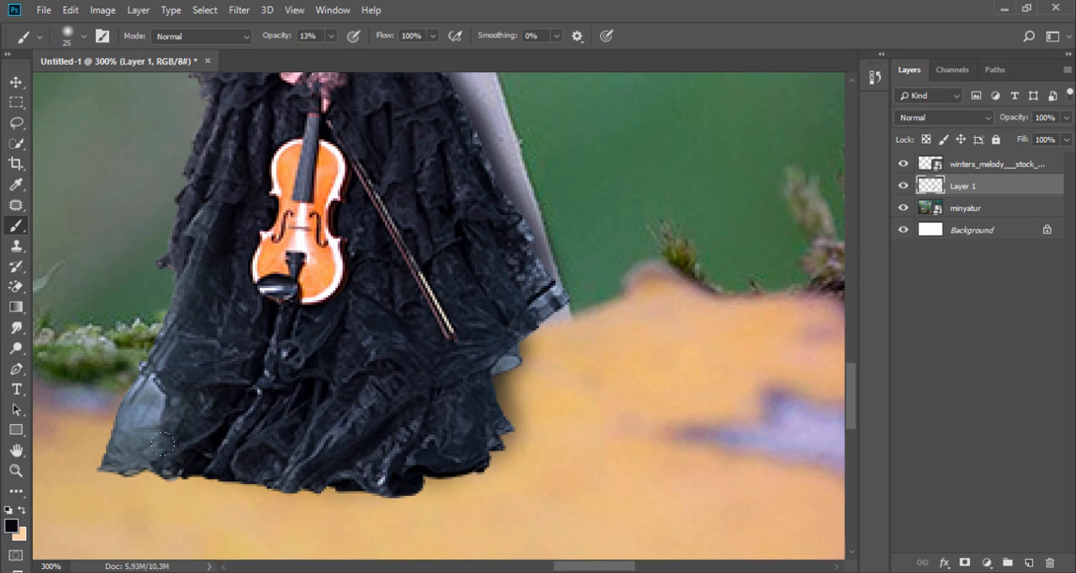
pyautogui.moveTo(413, 486); pyautogui.dragTo(445, 473)
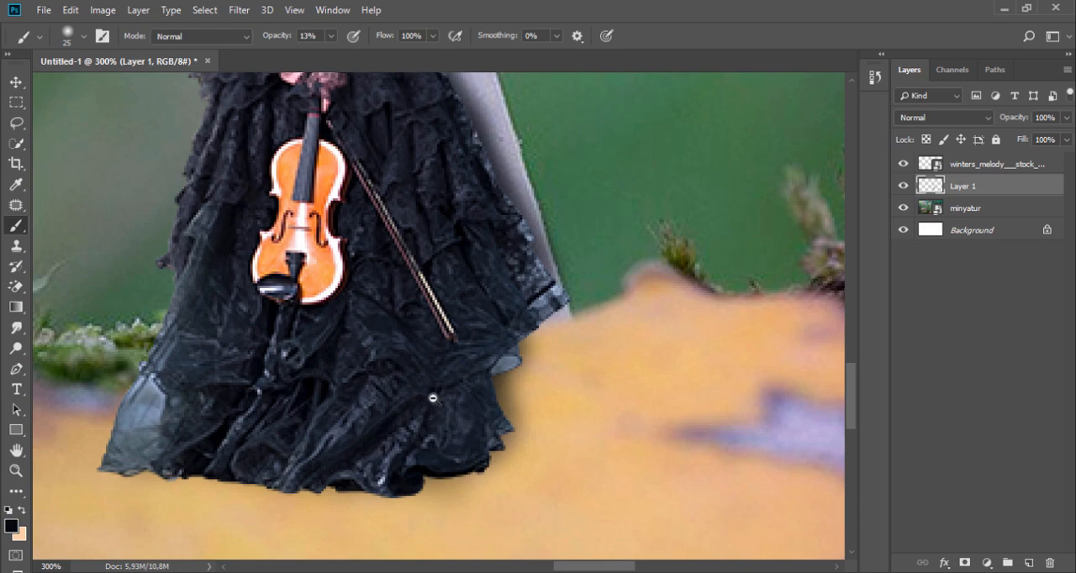
# Try to paint the woman's cast shadow on the leaf beside her skirt with a 58 px brush, undoing the strokes
pyautogui.scroll(-3, 433, 398)
pyautogui.rightClick(458, 368)
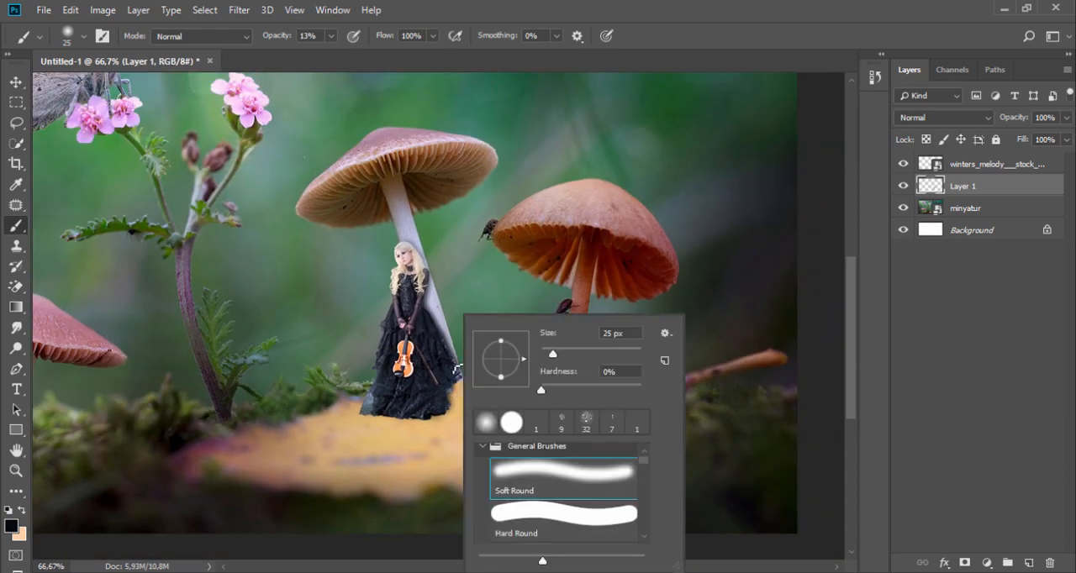
pyautogui.click(570, 354)
pyautogui.click(402, 389)
pyautogui.moveTo(450, 430); pyautogui.dragTo(452, 390)
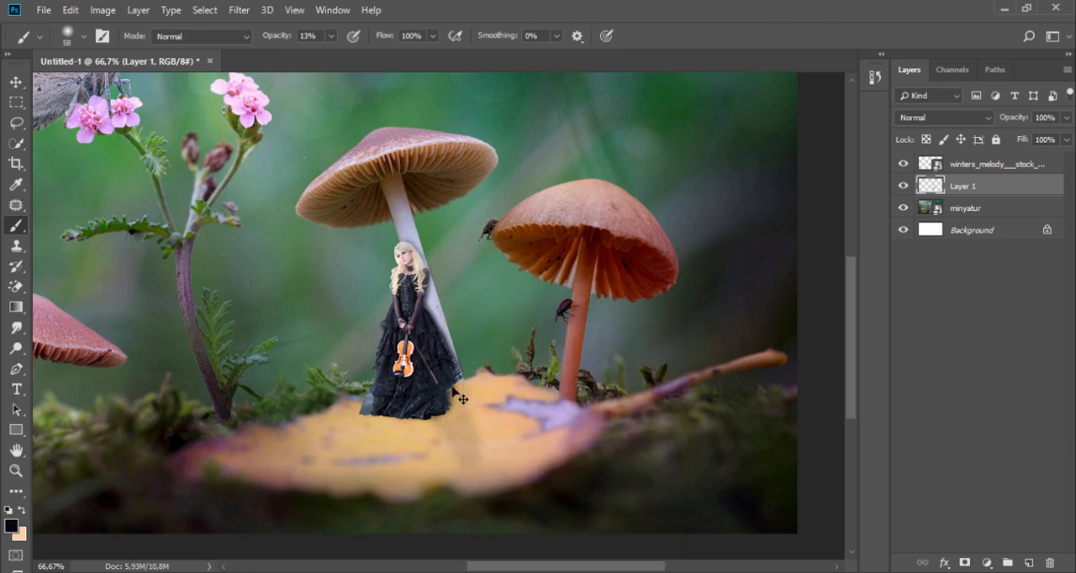
pyautogui.hotkey('ctrl', 'z')
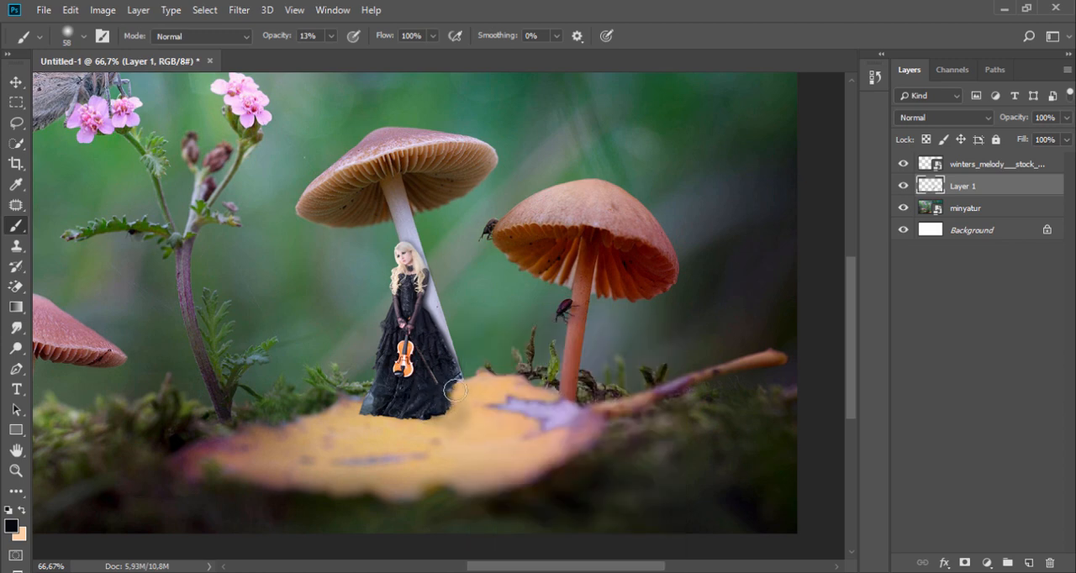
pyautogui.moveTo(452, 392); pyautogui.dragTo(478, 418)
pyautogui.hotkey('ctrl', 'z')
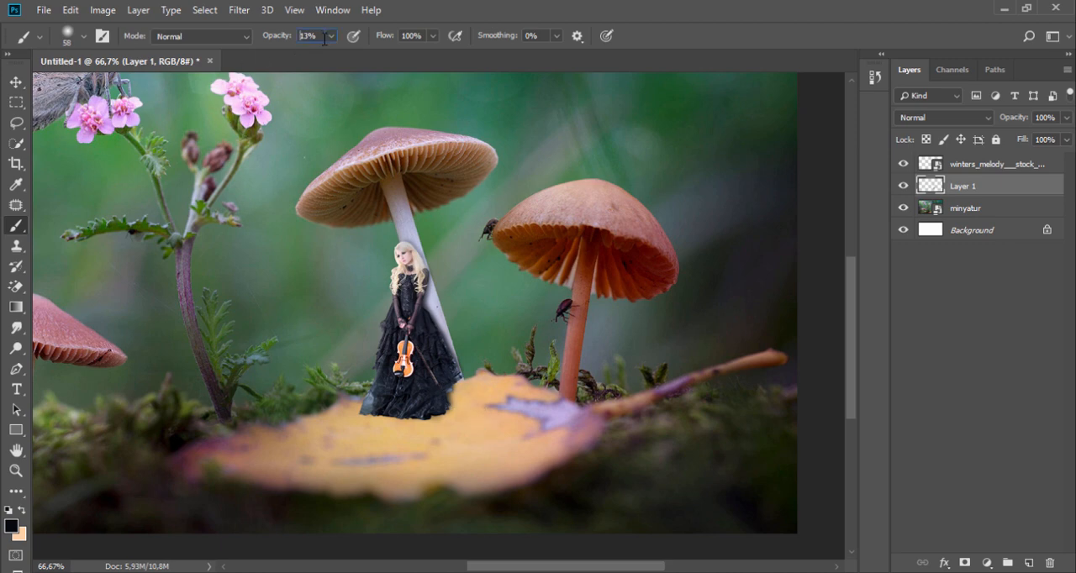
# Try fainter shadow strokes on the leaf below the hem with the brush at 6% opacity, undoing them
pyautogui.click(331, 36)
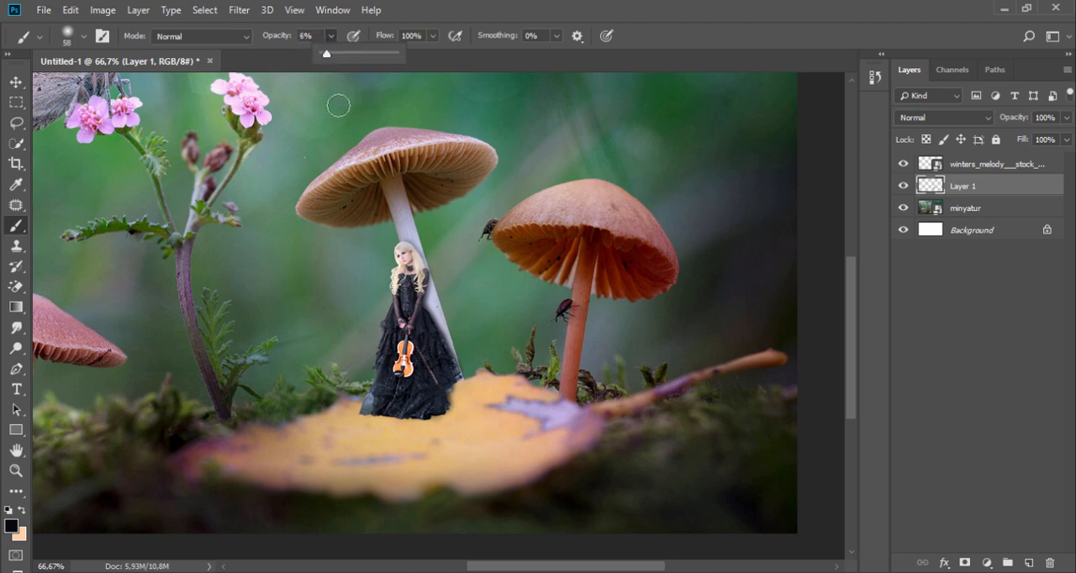
pyautogui.click(410, 408)
pyautogui.moveTo(422, 418)
pyautogui.mouseDown()
pyautogui.moveTo(456, 419)
pyautogui.moveTo(457, 390)
pyautogui.moveTo(474, 430)
pyautogui.mouseUp()
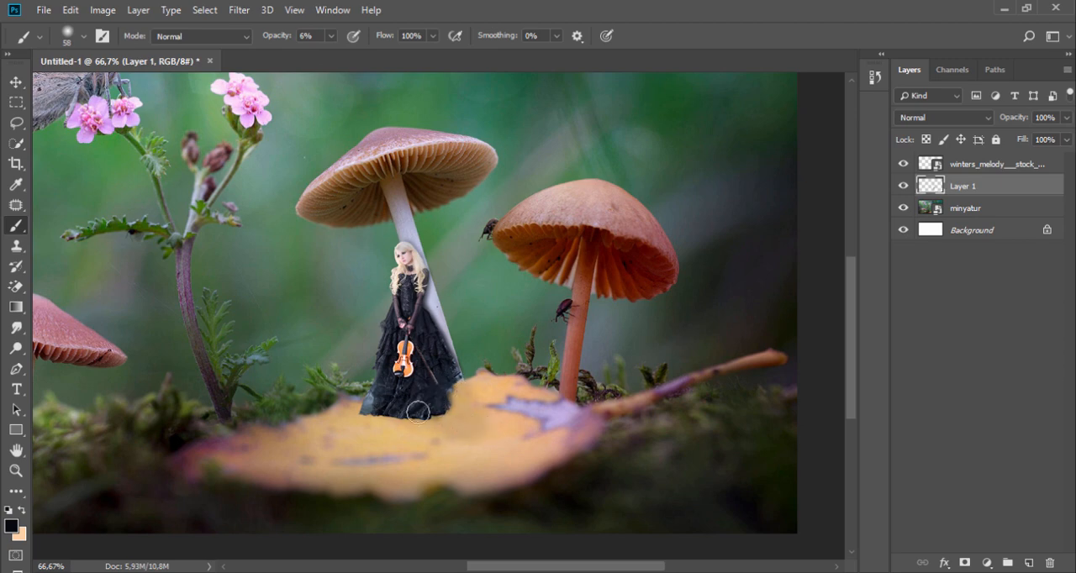
pyautogui.hotkey('ctrl', 'alt', 'z')
pyautogui.hotkey('ctrl', 'alt', 'z')
pyautogui.hotkey('ctrl', 'alt', 'z')
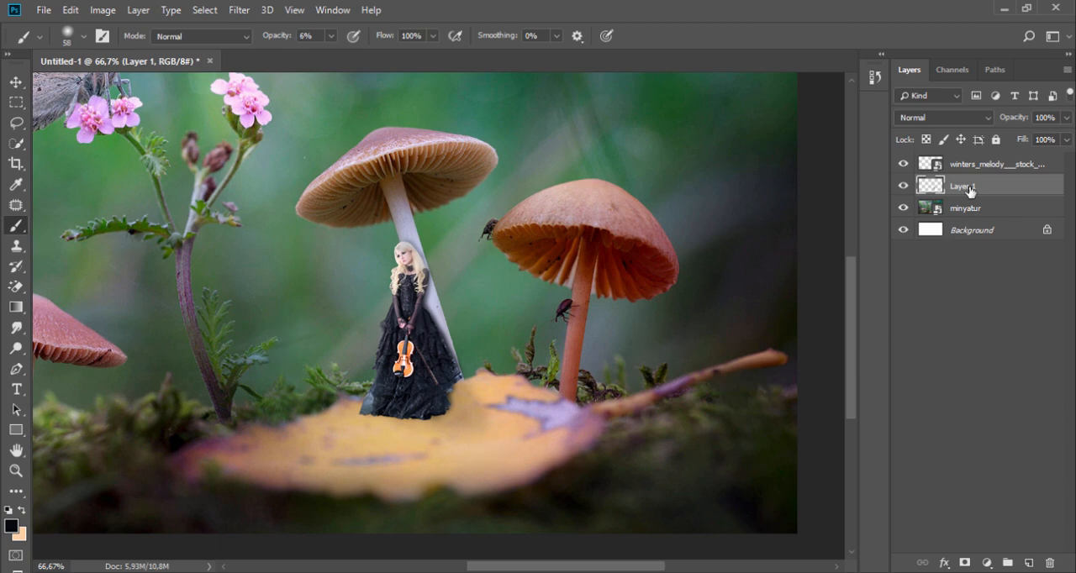
# Duplicate the layer containing the woman with the violin
pyautogui.click(981, 168)
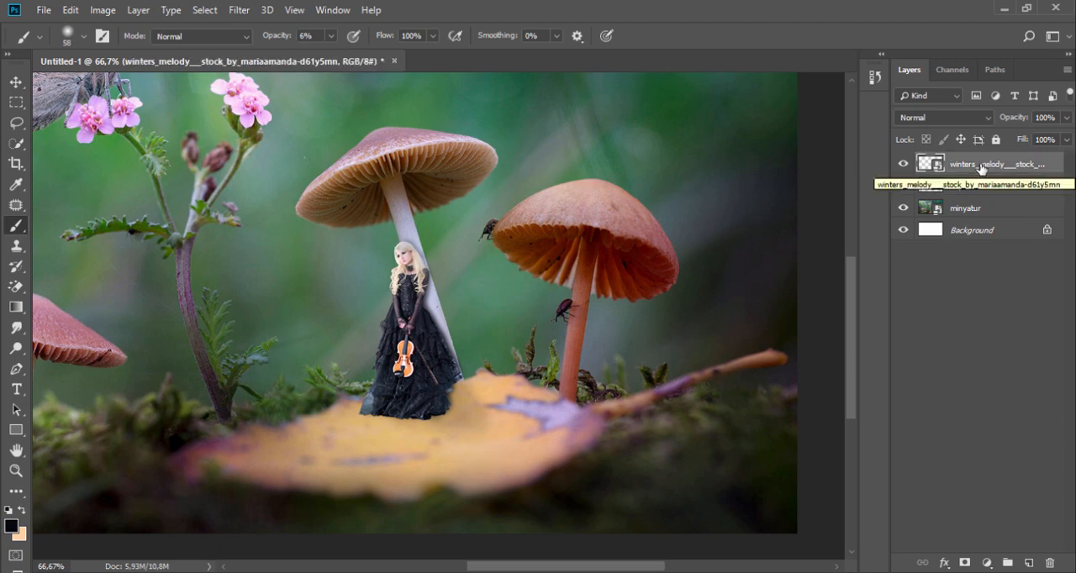
pyautogui.moveTo(985, 165); pyautogui.dragTo(1023, 561)
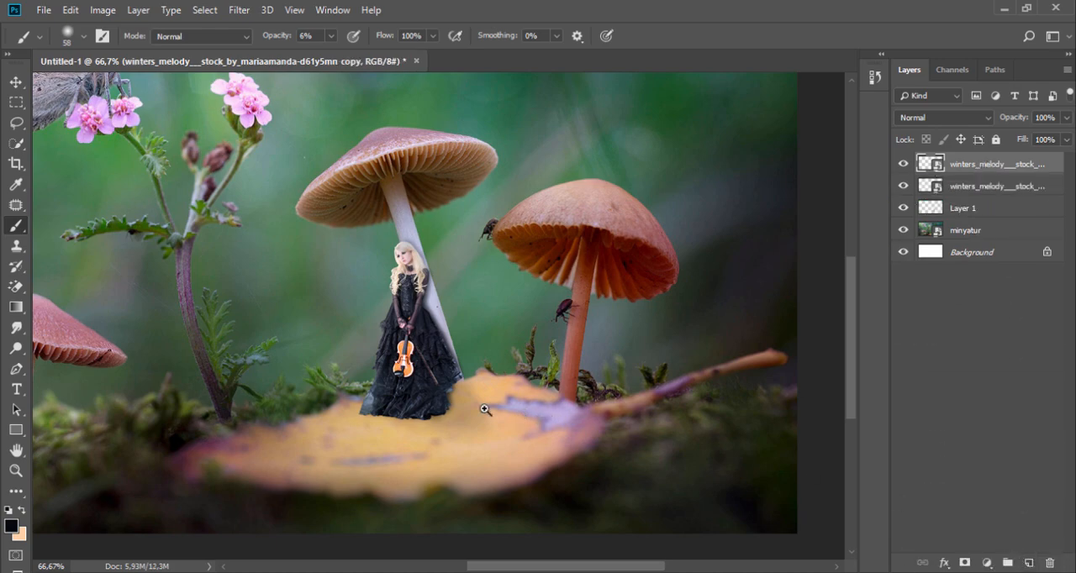
# Rasterize the duplicated woman layer and soften the lower part of her skirt with a 127 px Blur tool at 50% strength
pyautogui.keyDown('ctrl'); pyautogui.click(484, 408); pyautogui.keyUp('ctrl')
pyautogui.keyDown('ctrl'); pyautogui.click(485, 408); pyautogui.keyUp('ctrl')
pyautogui.moveTo(452, 336); pyautogui.dragTo(631, 355)
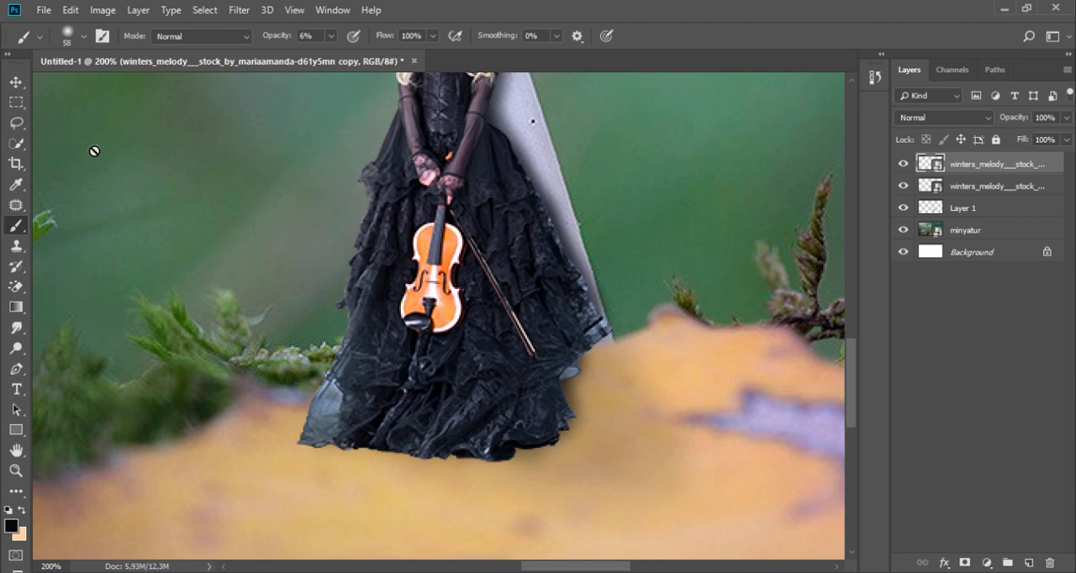
pyautogui.click(16, 348)
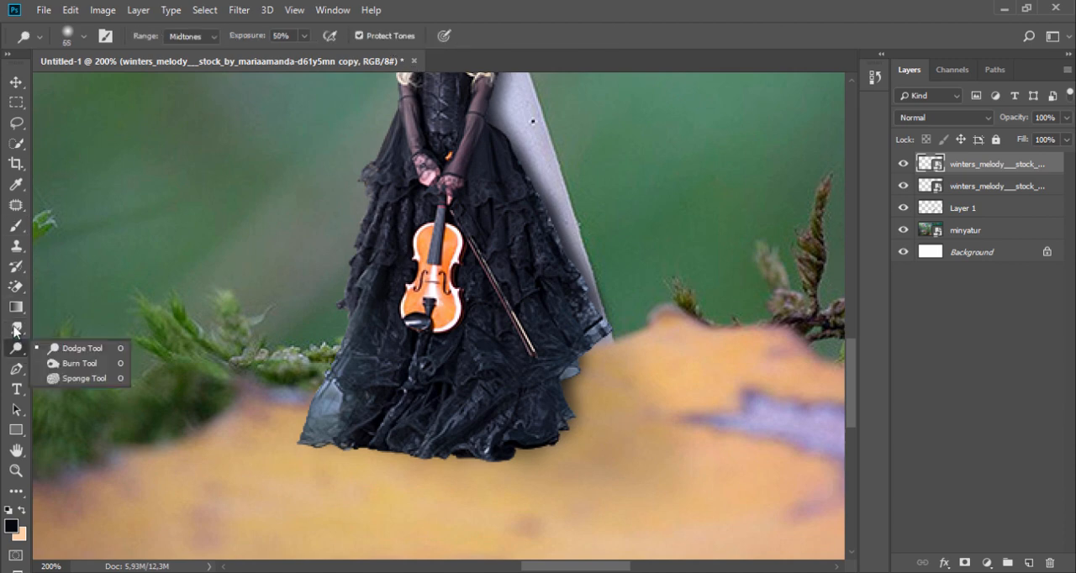
pyautogui.click(14, 330)
pyautogui.click(72, 329)
pyautogui.rightClick(386, 310)
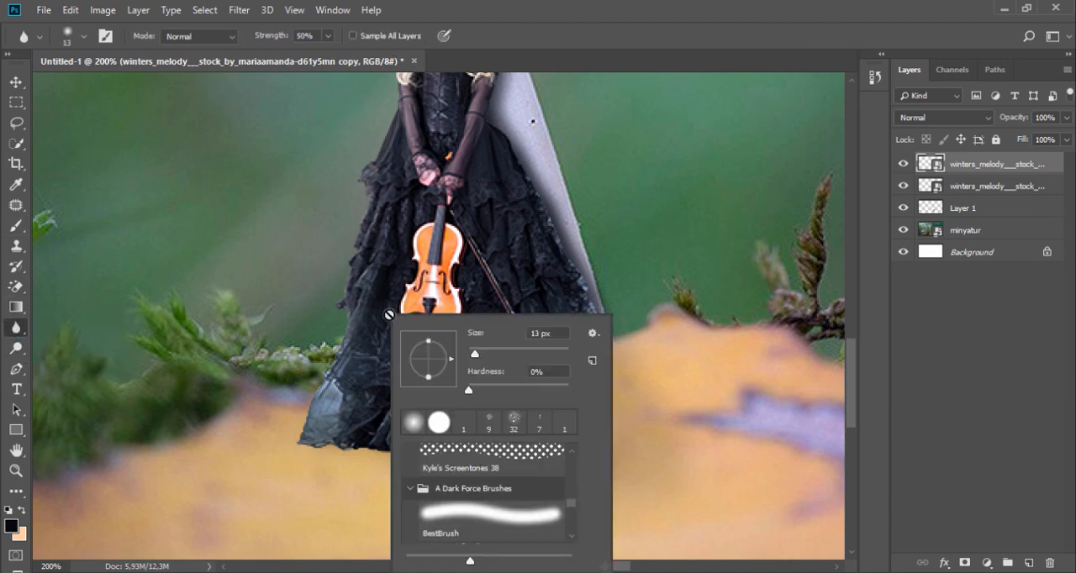
pyautogui.moveTo(514, 356); pyautogui.dragTo(525, 354)
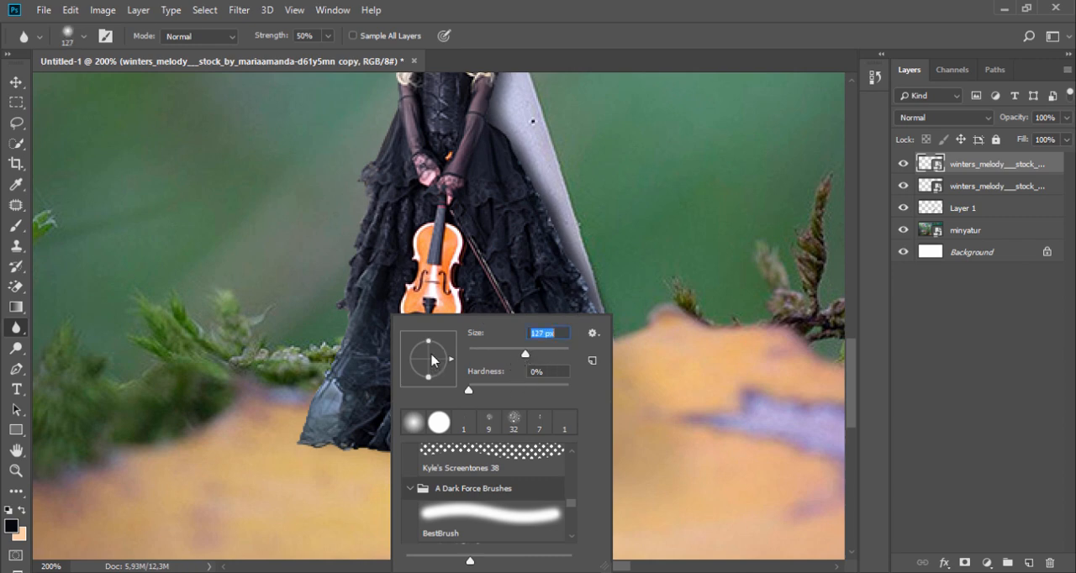
pyautogui.click(369, 357)
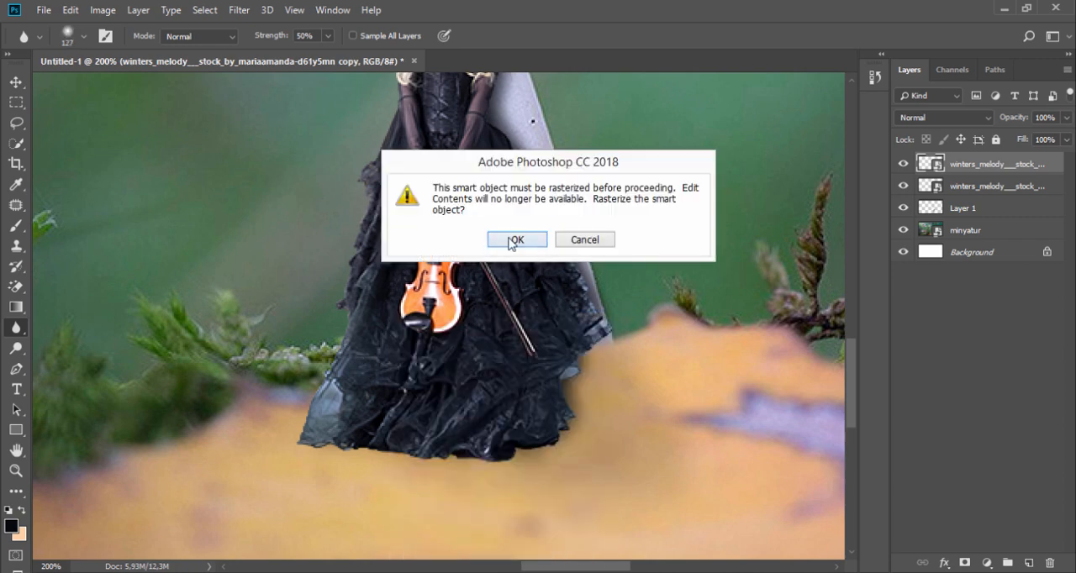
pyautogui.click(510, 242)
pyautogui.moveTo(347, 336); pyautogui.dragTo(490, 313)
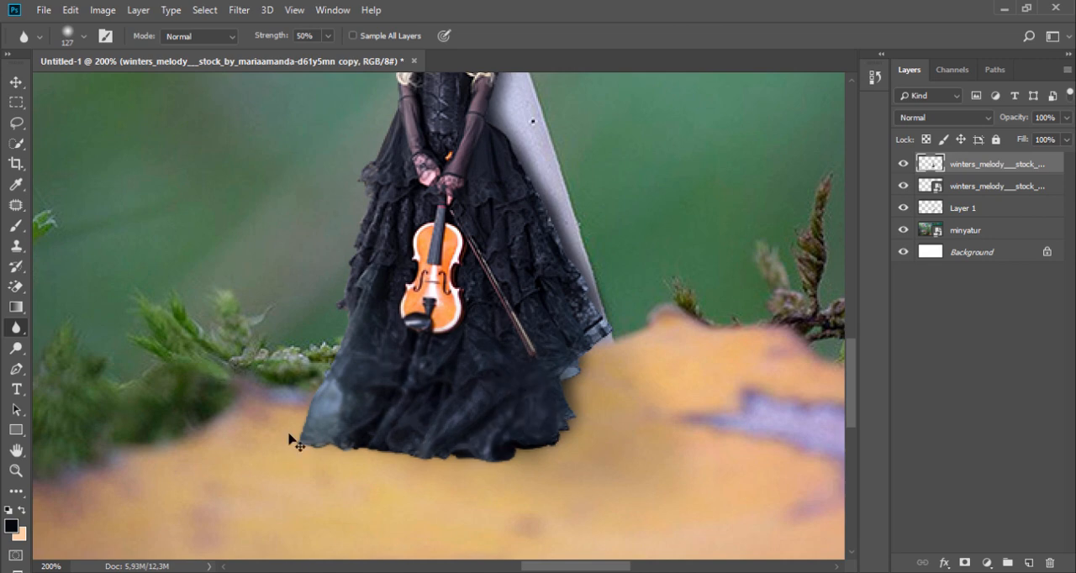
pyautogui.hotkey('ctrl', 'z')
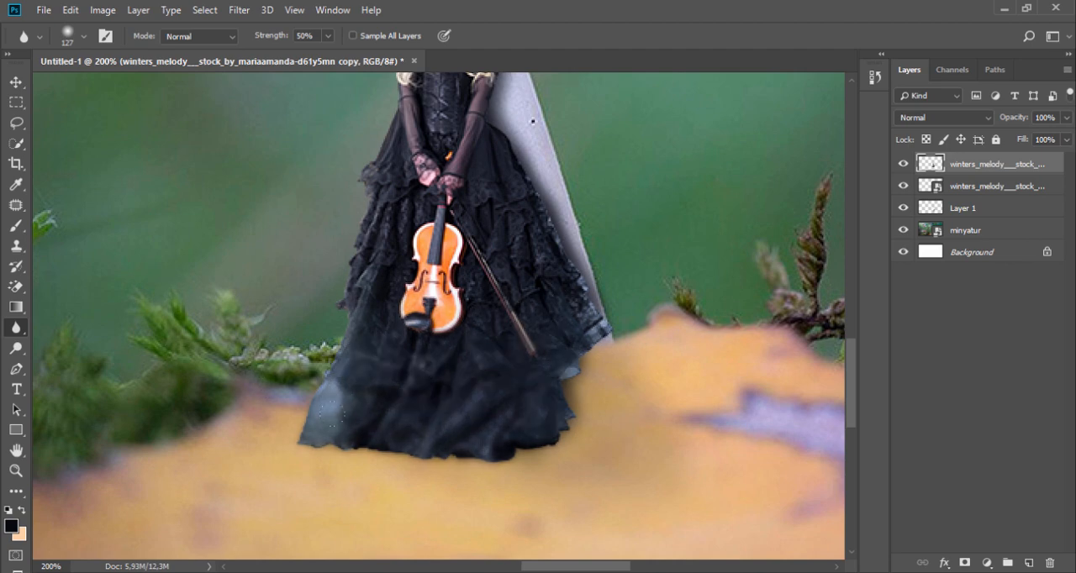
pyautogui.hotkey('ctrl', '-')
pyautogui.hotkey('ctrl', '-')
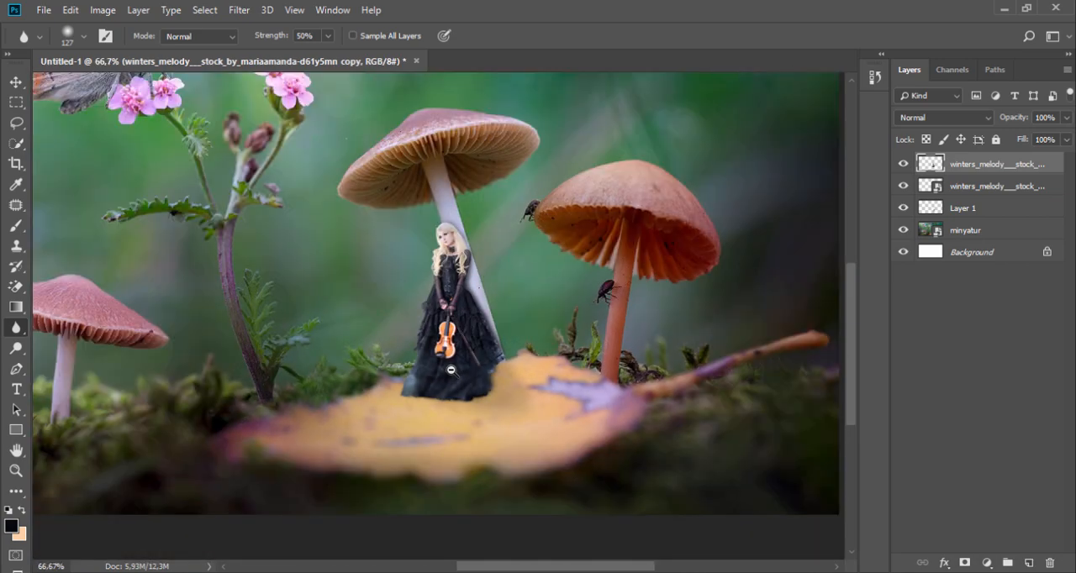
pyautogui.scroll(2, 454, 406)
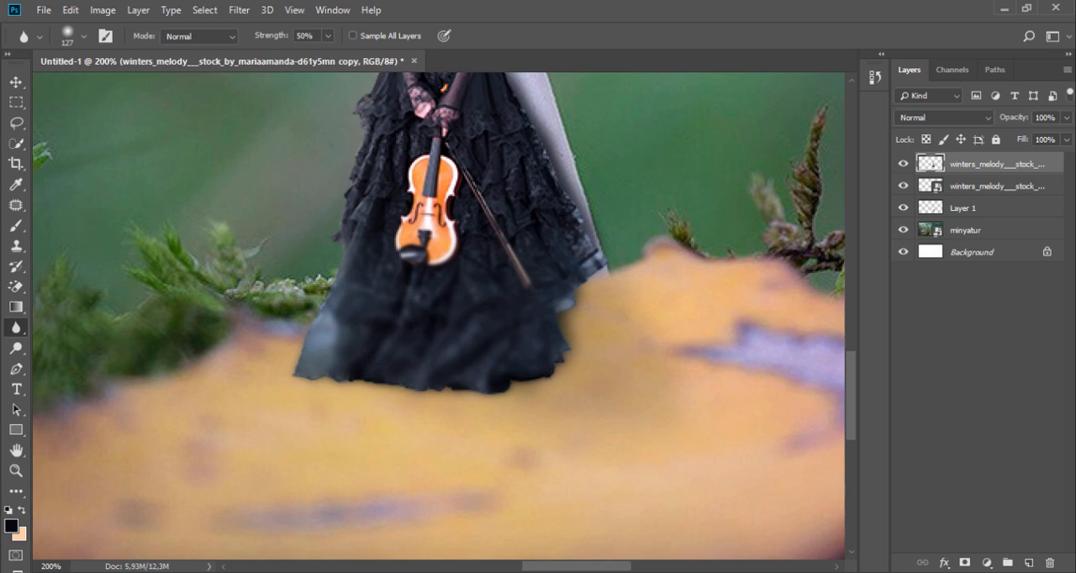
pyautogui.scroll(-2, 454, 378)
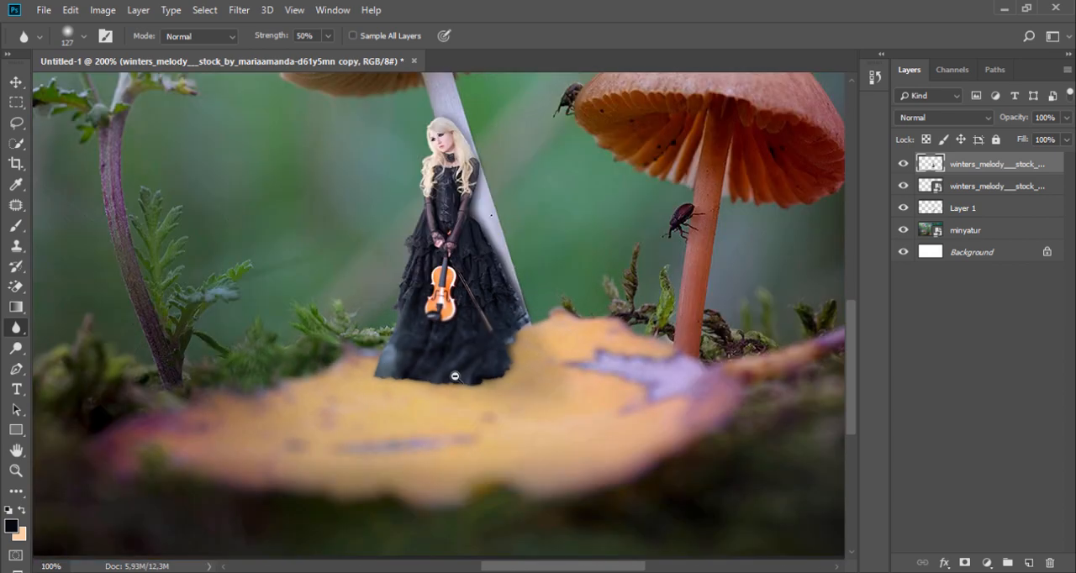
pyautogui.scroll(-1, 446, 389)
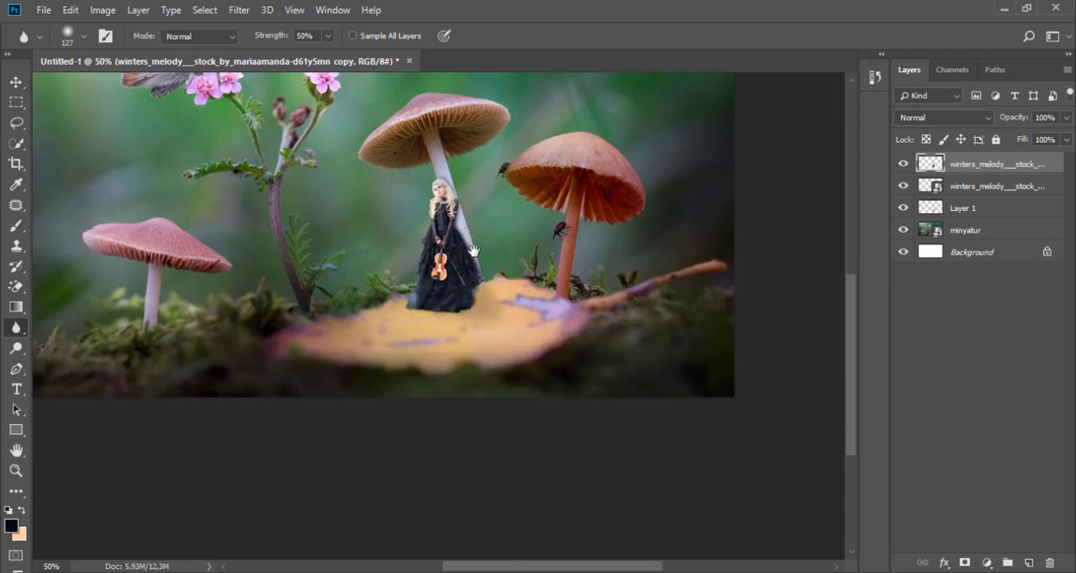
# Place the BG-860 bokeh image from the 010 folder above the other layers and set its blend mode to Screen
pyautogui.moveTo(471, 268); pyautogui.dragTo(525, 359)
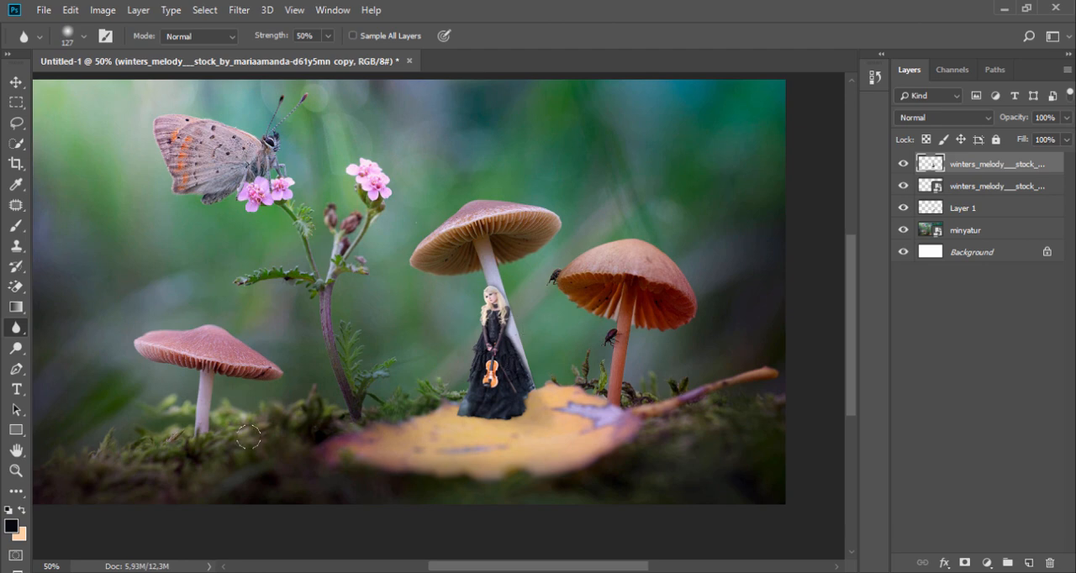
pyautogui.hotkey('alt', 'Tab')
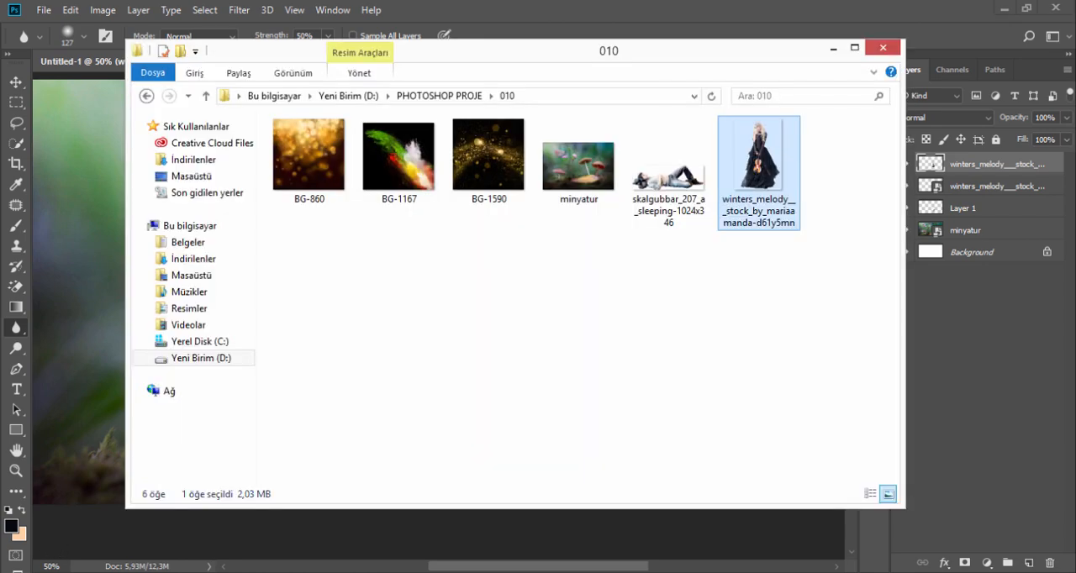
pyautogui.moveTo(312, 192); pyautogui.dragTo(95, 357)
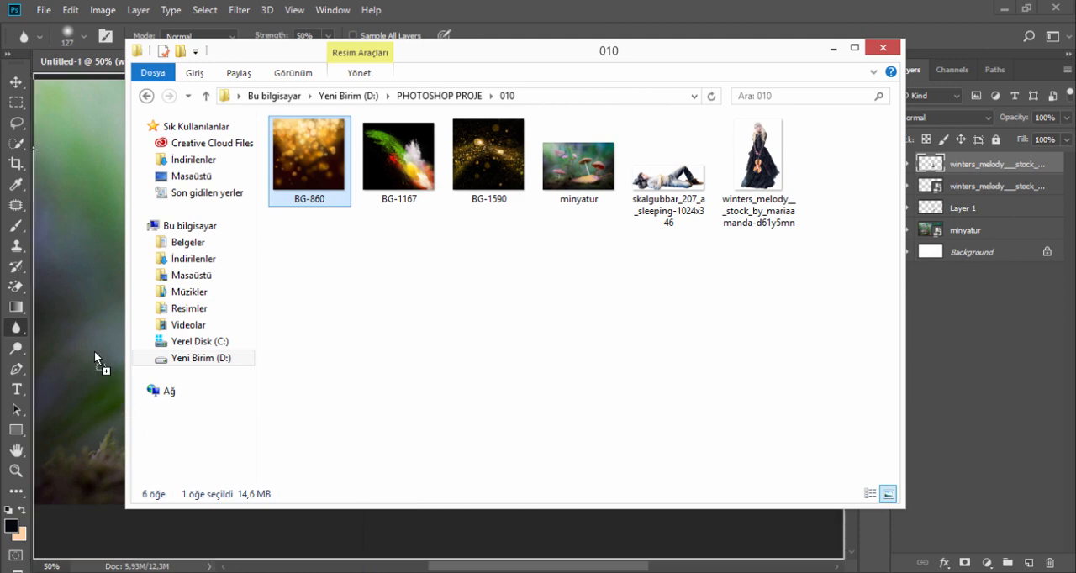
pyautogui.moveTo(88, 299); pyautogui.dragTo(87, 298)
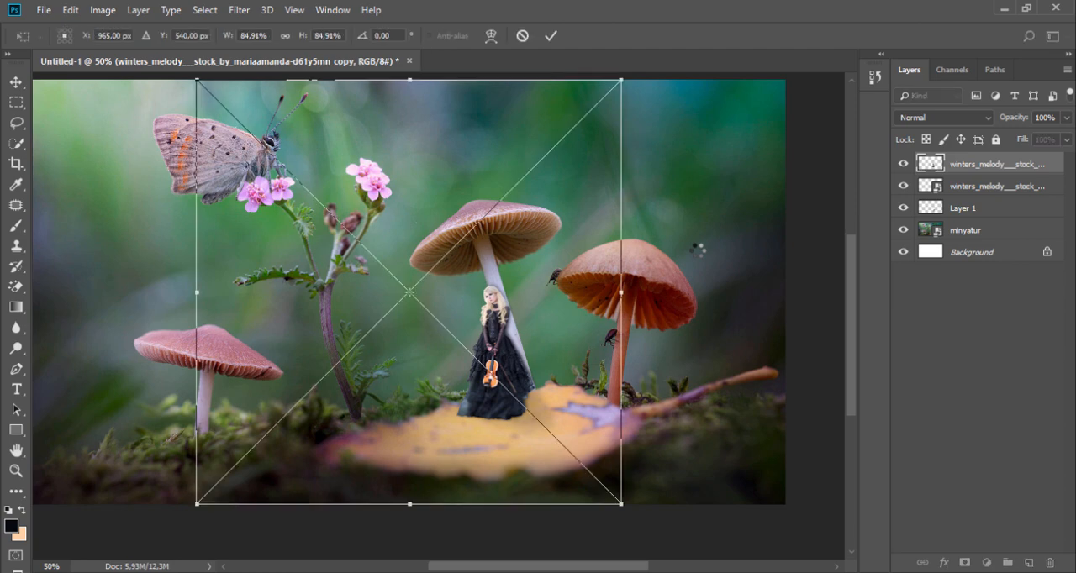
pyautogui.click(559, 37)
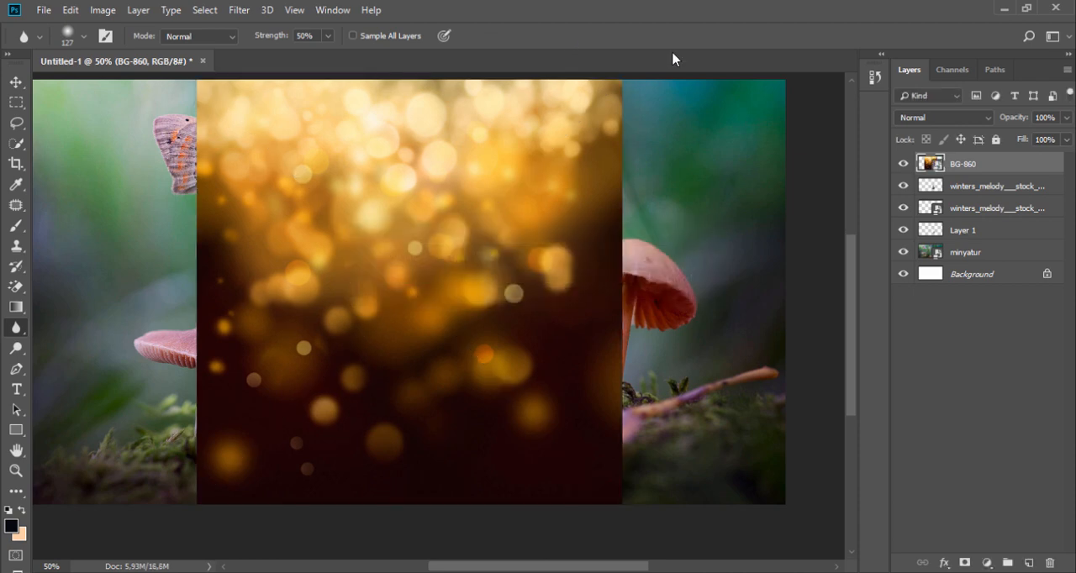
pyautogui.click(951, 121)
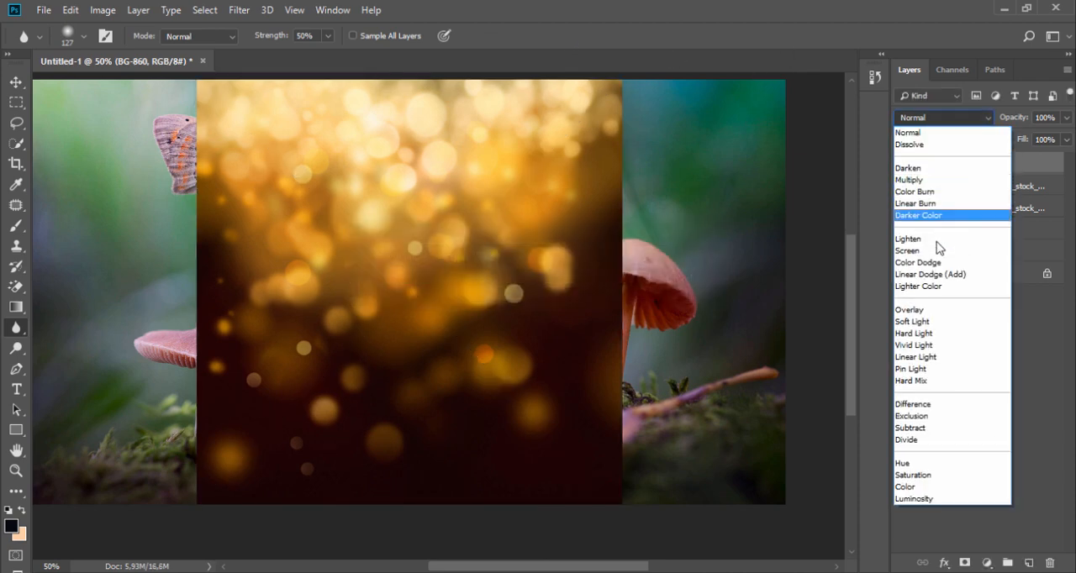
pyautogui.click(929, 251)
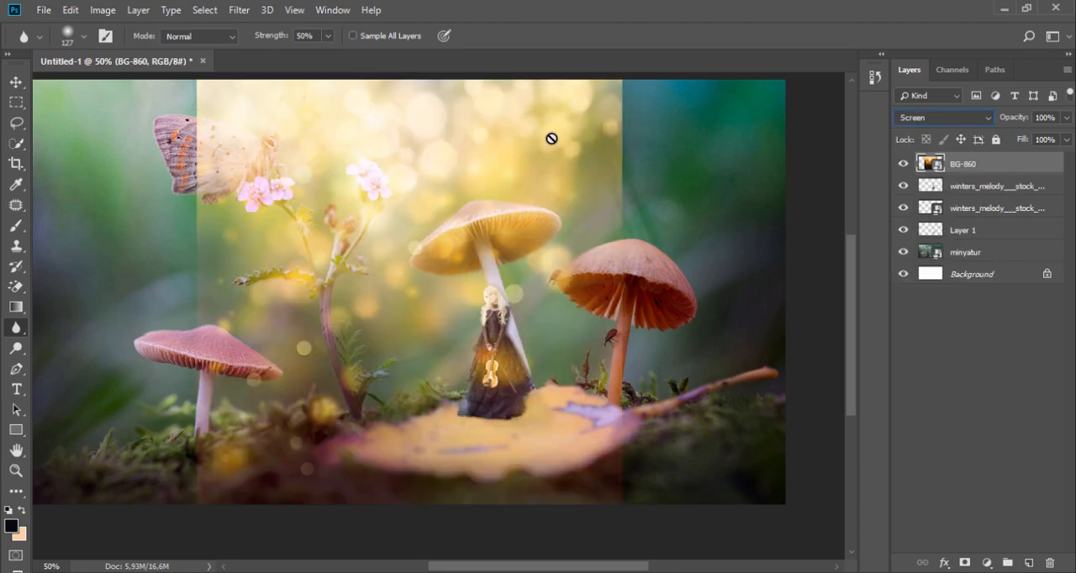
# Move and stretch the BG-860 bokeh to cover the whole canvas, at 154.40% width and 122.01% height
pyautogui.click(15, 82)
pyautogui.moveTo(288, 163); pyautogui.dragTo(119, 155)
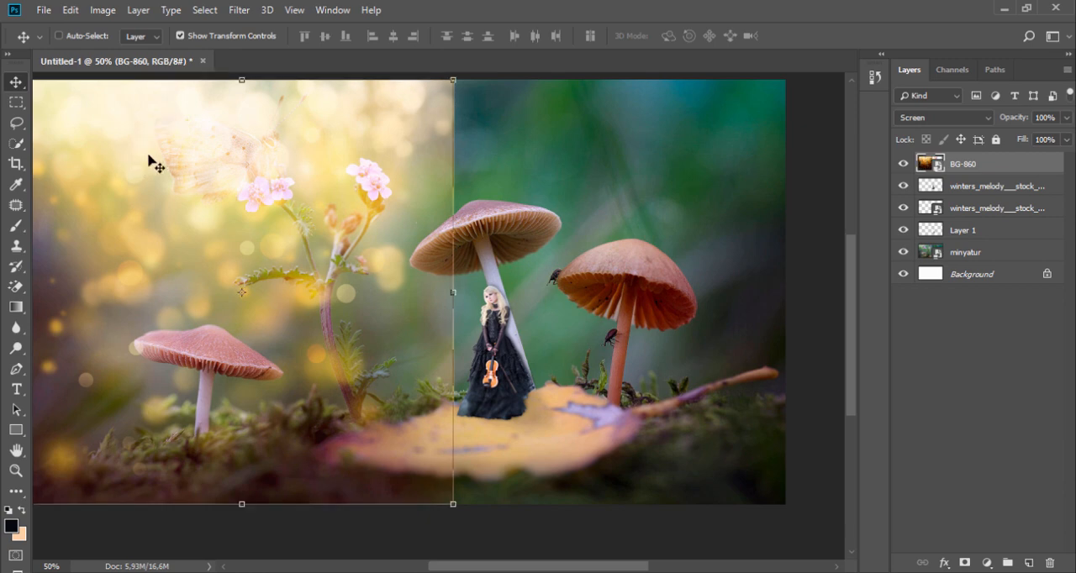
pyautogui.moveTo(451, 291); pyautogui.dragTo(789, 292)
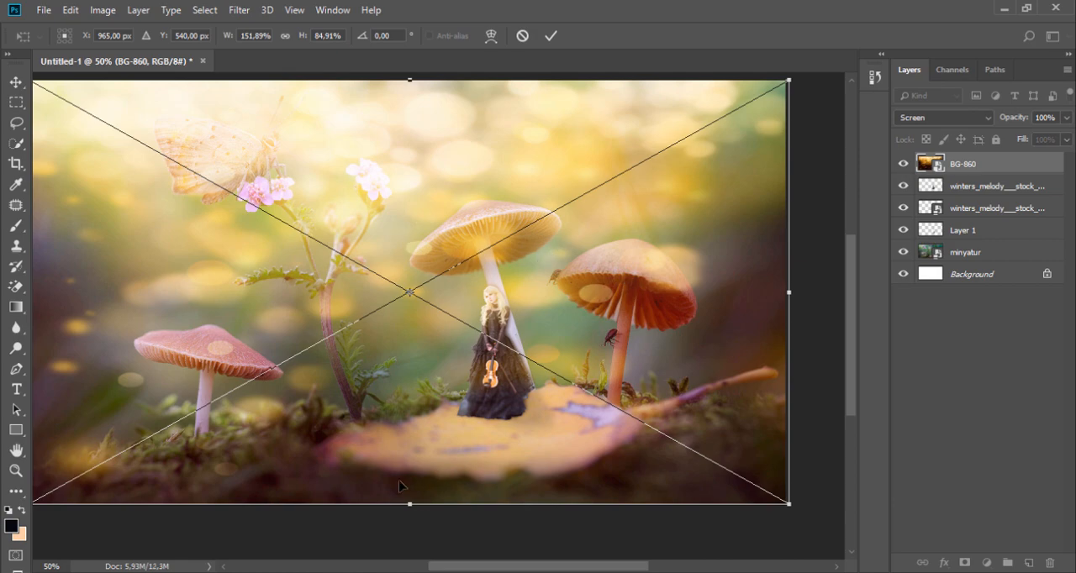
pyautogui.moveTo(414, 506); pyautogui.dragTo(414, 558)
pyautogui.moveTo(384, 411); pyautogui.dragTo(380, 293)
pyautogui.moveTo(792, 154)
pyautogui.mouseDown()
pyautogui.moveTo(780, 159)
pyautogui.moveTo(797, 156)
pyautogui.mouseUp()
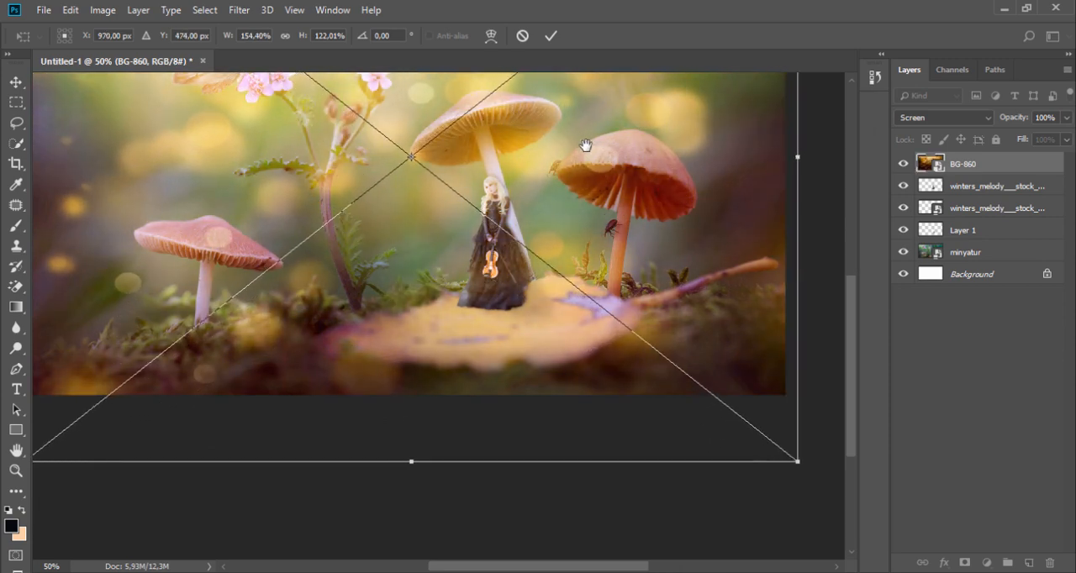
pyautogui.moveTo(583, 144); pyautogui.dragTo(628, 293)
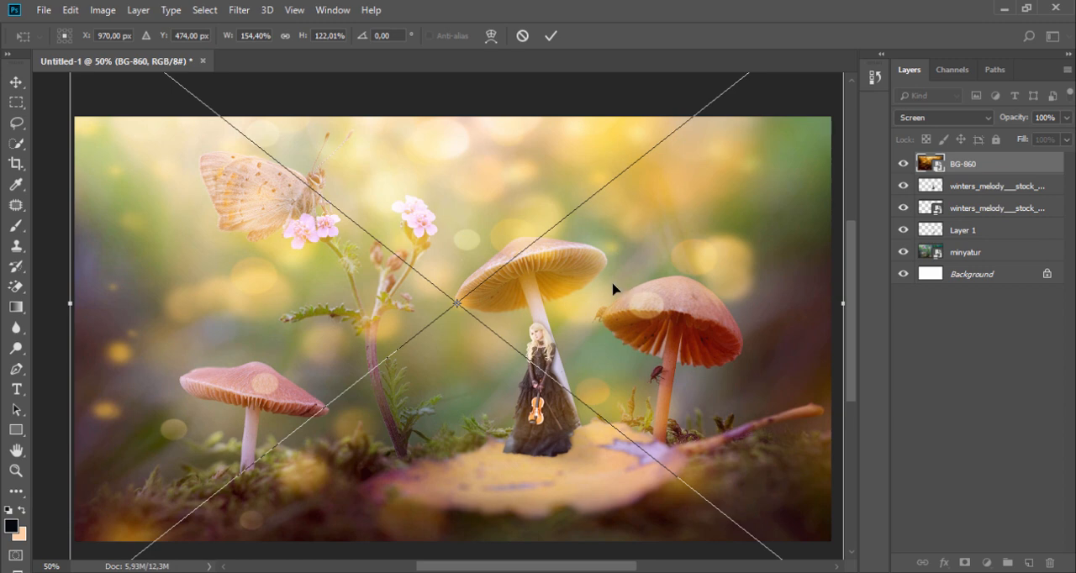
pyautogui.click(552, 35)
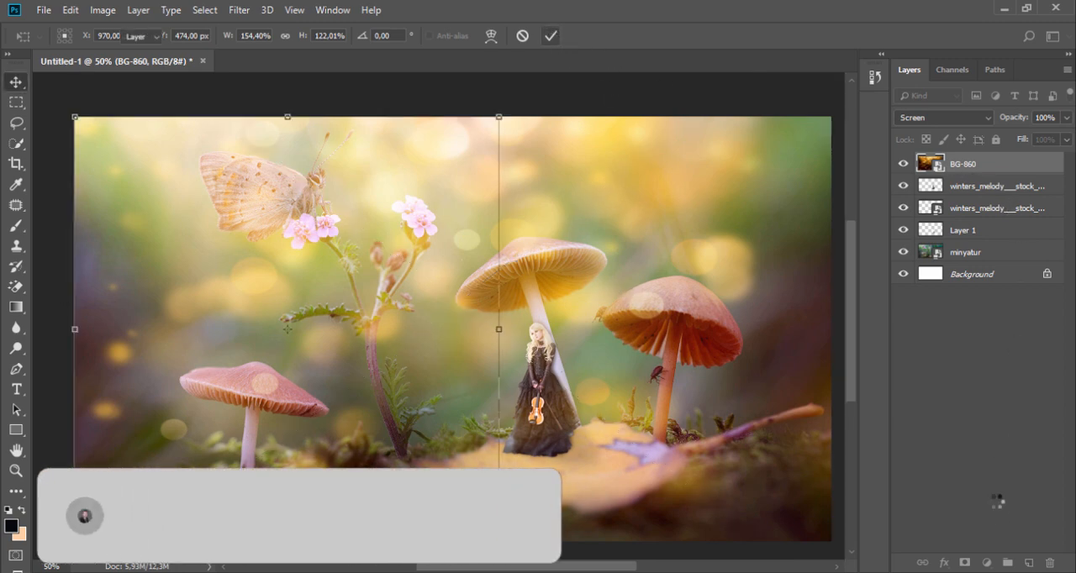
# Add a layer mask to BG-860 and fade the bokeh with a black-to-white linear gradient running from the yellow leaf toward the butterfly
pyautogui.click(964, 563)
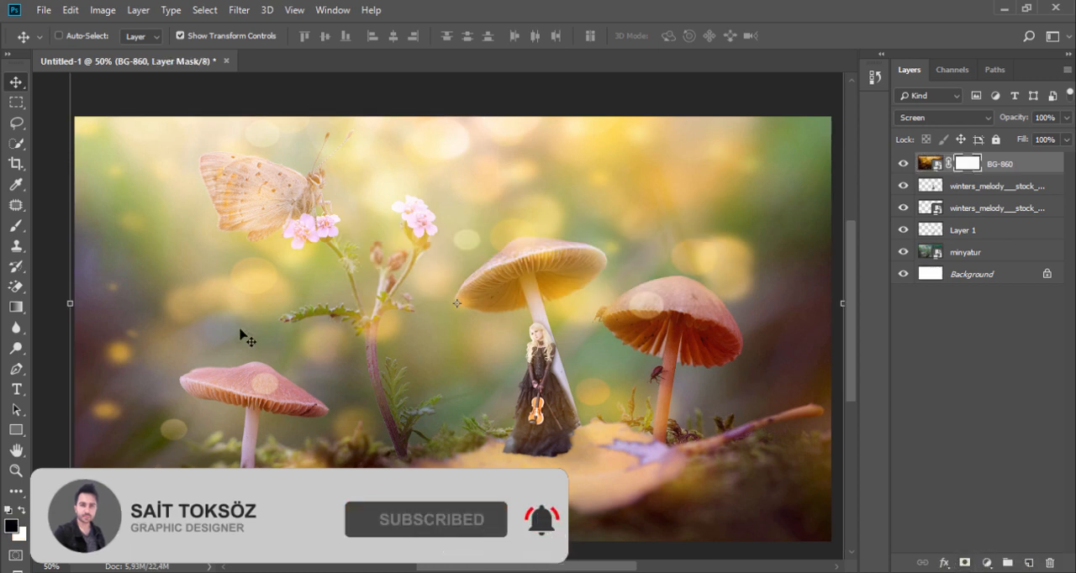
pyautogui.click(15, 307)
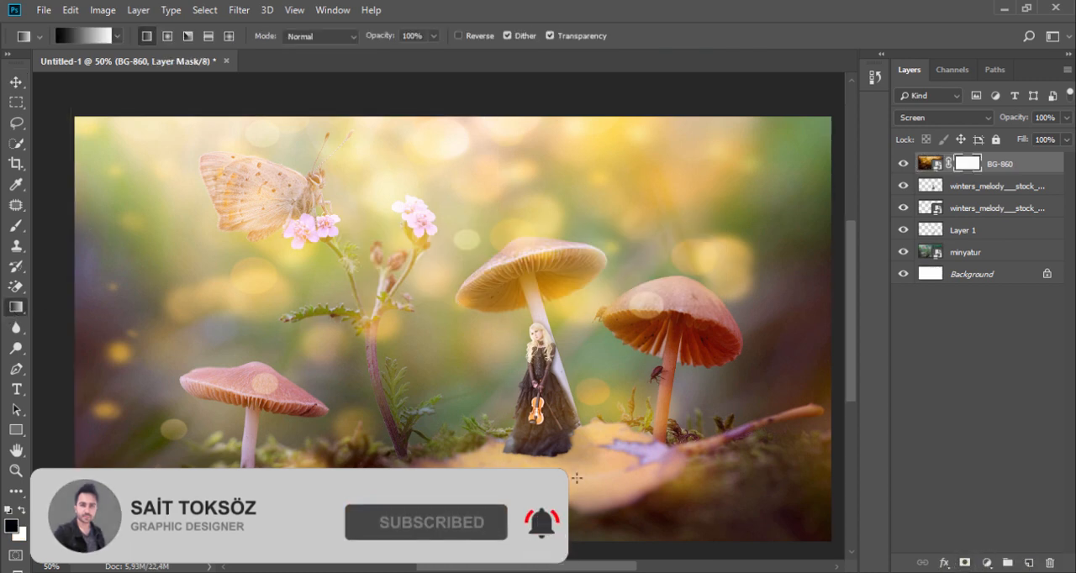
pyautogui.moveTo(732, 539); pyautogui.dragTo(442, 325)
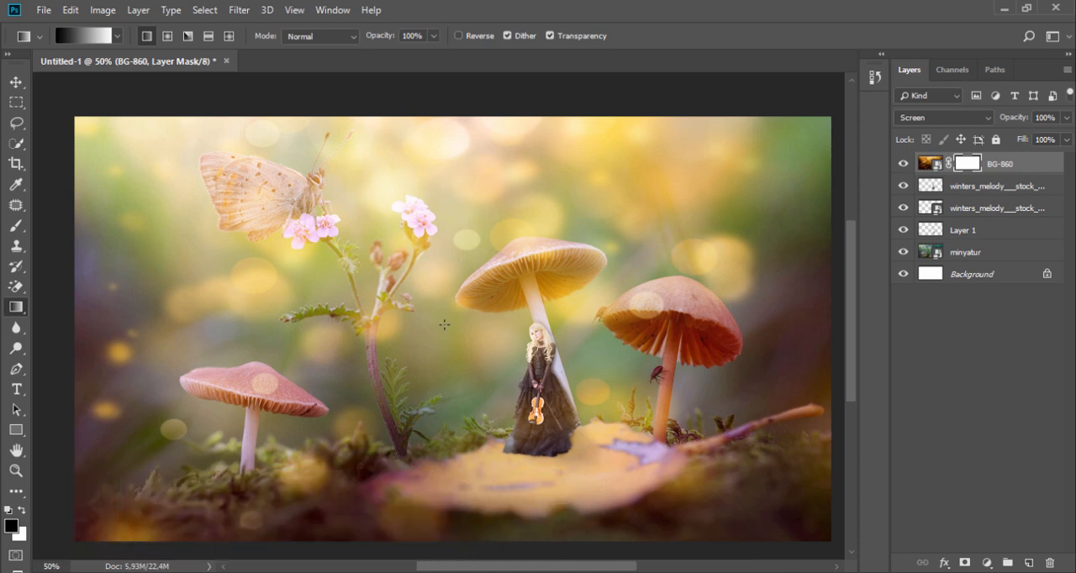
pyautogui.moveTo(672, 509); pyautogui.dragTo(340, 249)
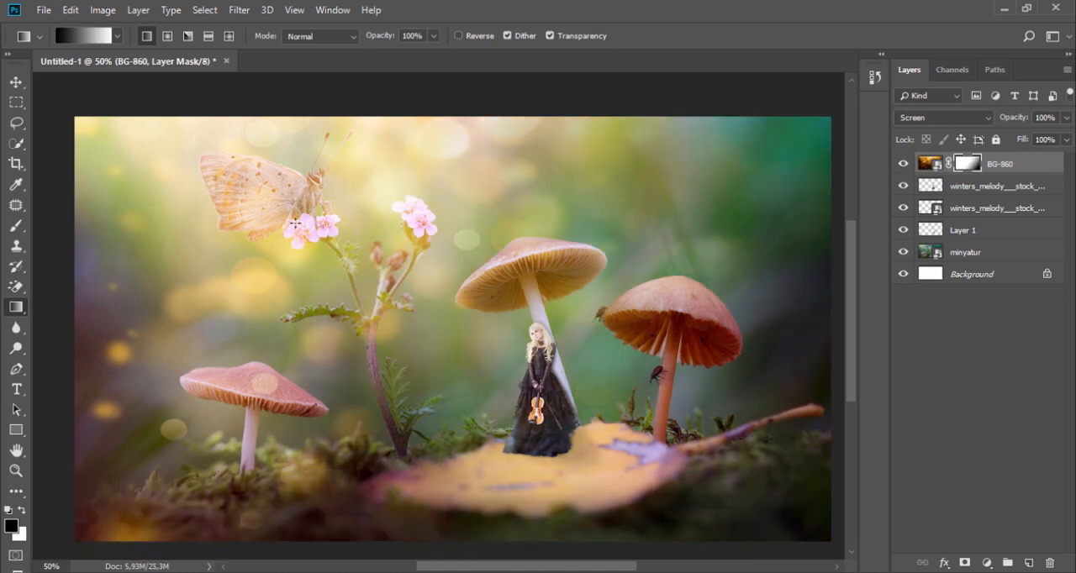
pyautogui.moveTo(588, 425); pyautogui.dragTo(261, 158)
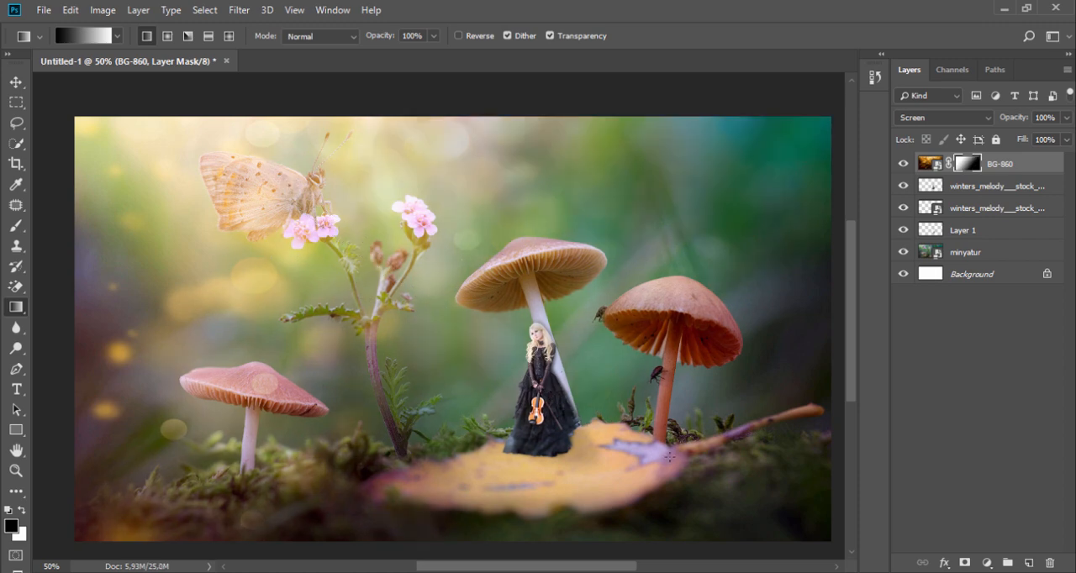
pyautogui.hotkey('ctrl', 'z')
pyautogui.moveTo(619, 436); pyautogui.dragTo(202, 156)
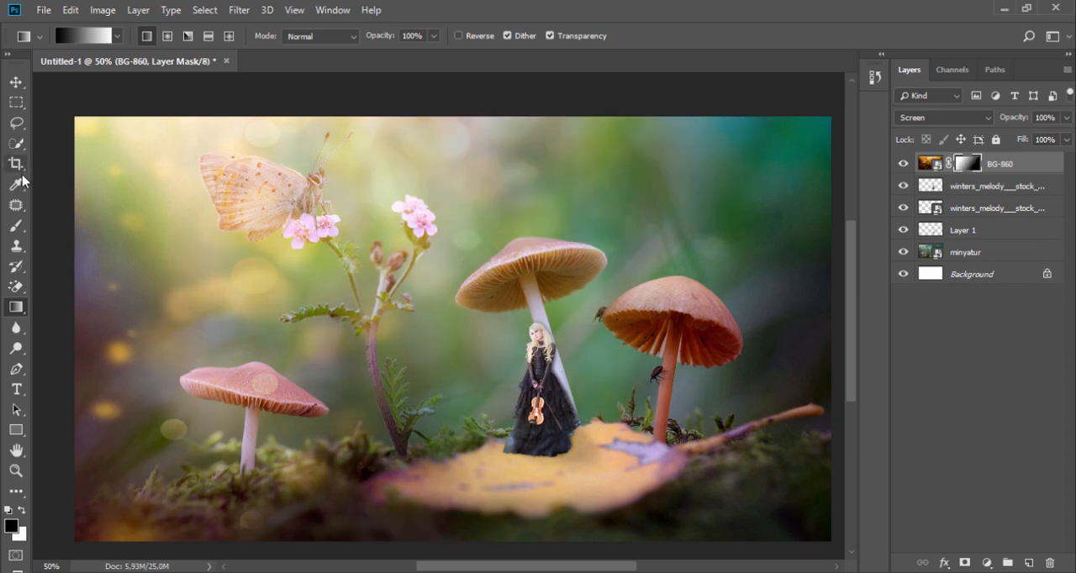
pyautogui.click(902, 165)
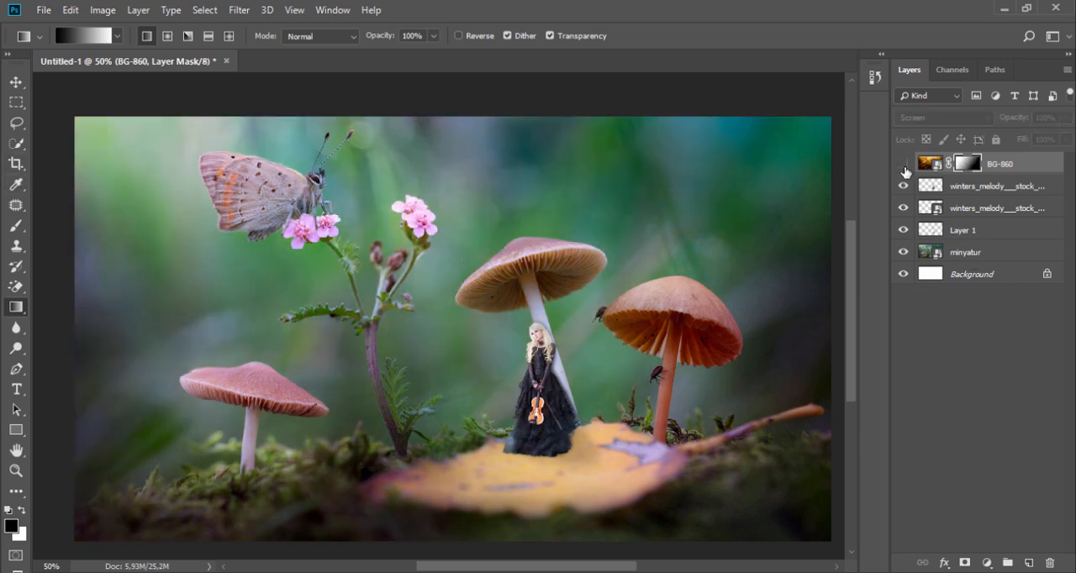
pyautogui.click(903, 164)
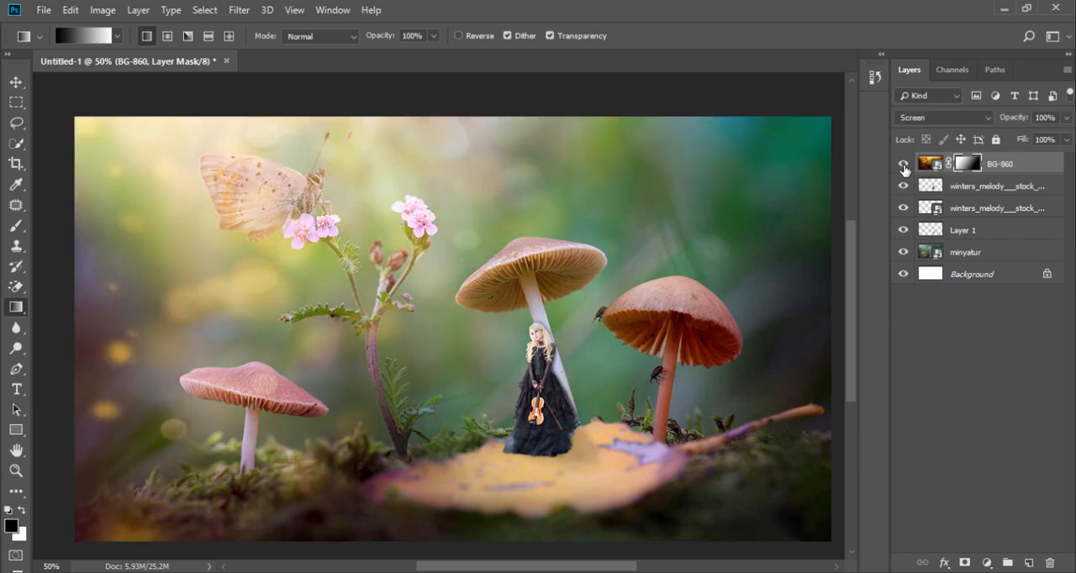
# Paint black on the BG-860 mask with a soft 202 px brush at 26% opacity over the small mushroom and butterfly, and compare without the layer
pyautogui.click(16, 225)
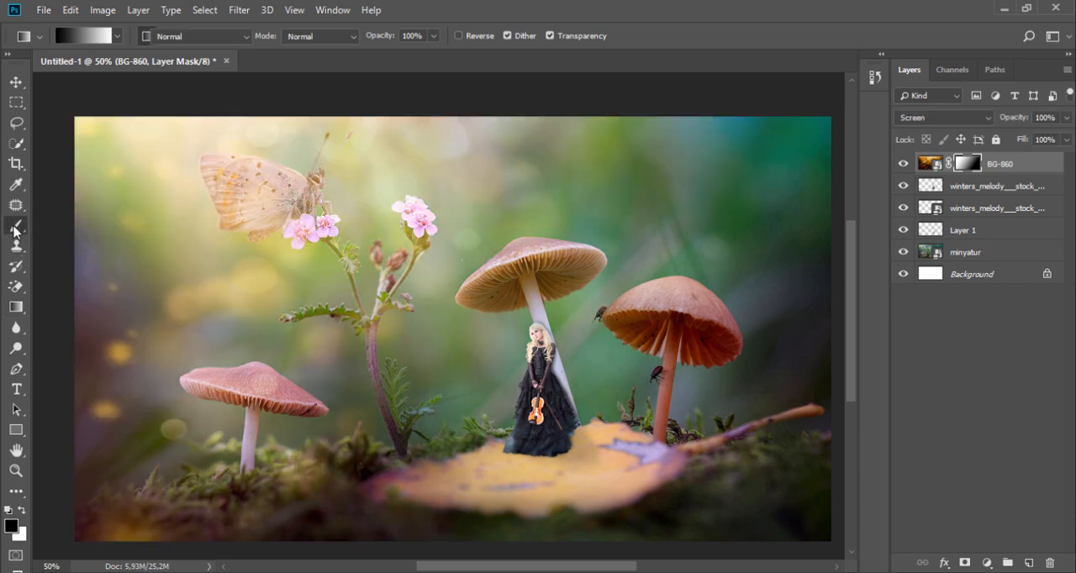
pyautogui.rightClick(438, 313)
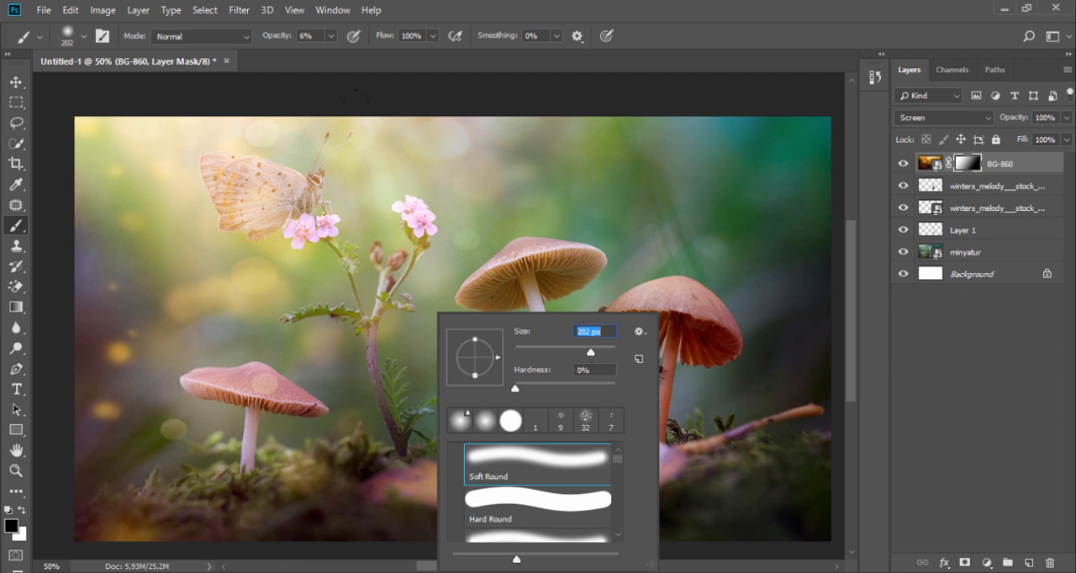
pyautogui.click(332, 36)
pyautogui.moveTo(328, 53); pyautogui.dragTo(347, 60)
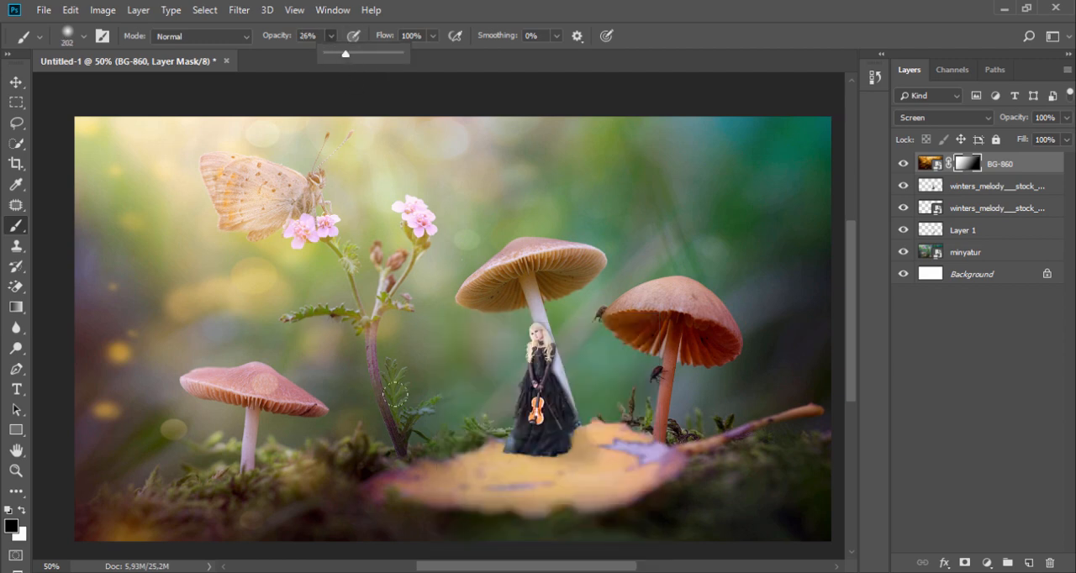
pyautogui.click(264, 384)
pyautogui.click(105, 410)
pyautogui.click(171, 428)
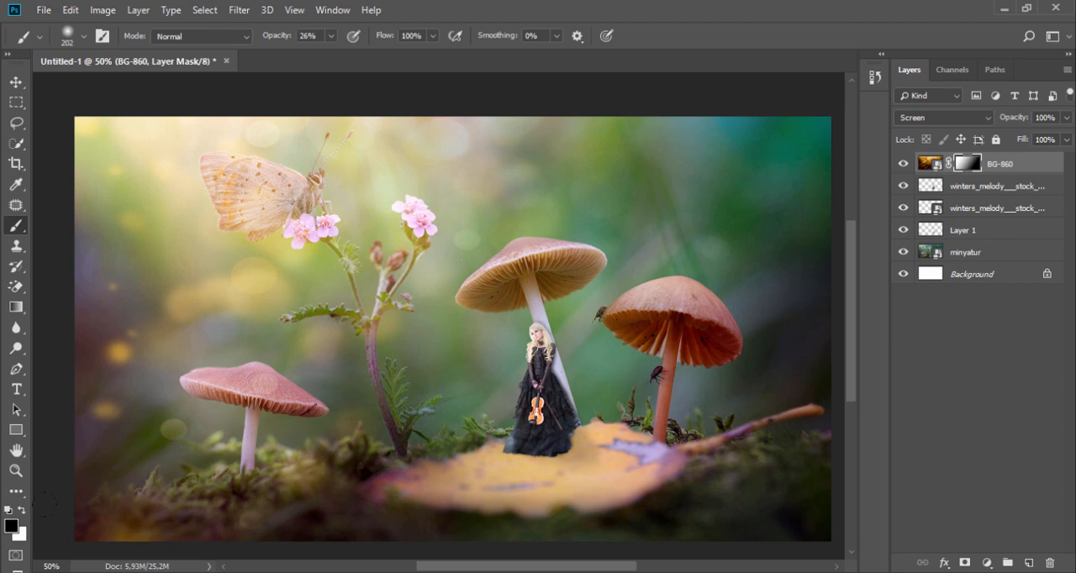
pyautogui.moveTo(335, 272)
pyautogui.mouseDown()
pyautogui.moveTo(263, 239)
pyautogui.moveTo(260, 175)
pyautogui.moveTo(290, 136)
pyautogui.moveTo(192, 172)
pyautogui.moveTo(198, 164)
pyautogui.moveTo(235, 185)
pyautogui.moveTo(221, 211)
pyautogui.moveTo(287, 177)
pyautogui.moveTo(176, 211)
pyautogui.moveTo(225, 274)
pyautogui.moveTo(319, 259)
pyautogui.moveTo(320, 240)
pyautogui.moveTo(292, 172)
pyautogui.moveTo(199, 155)
pyautogui.moveTo(245, 149)
pyautogui.moveTo(173, 145)
pyautogui.moveTo(111, 116)
pyautogui.moveTo(196, 103)
pyautogui.mouseUp()
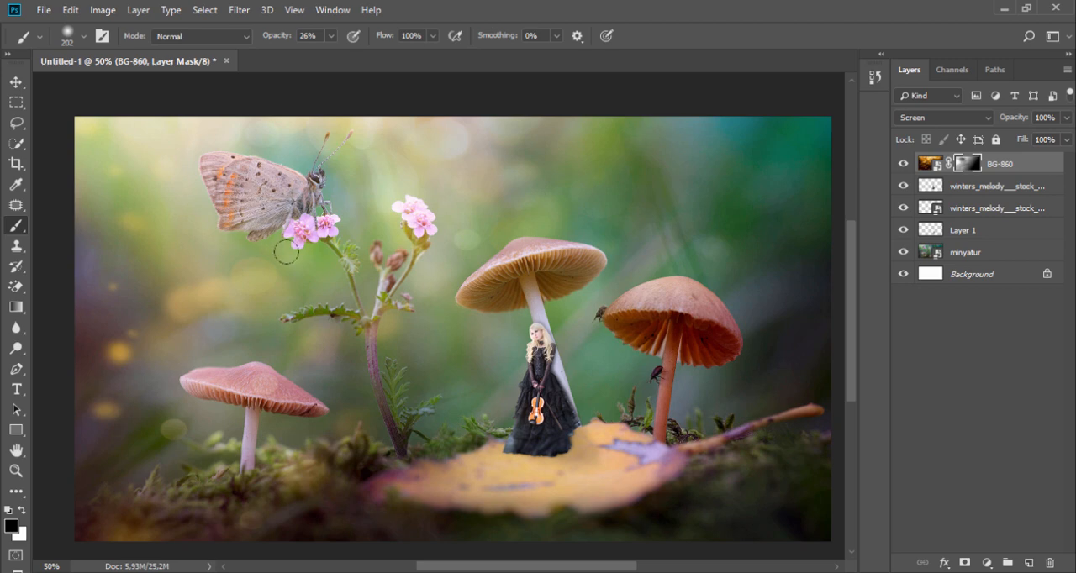
pyautogui.click(903, 164)
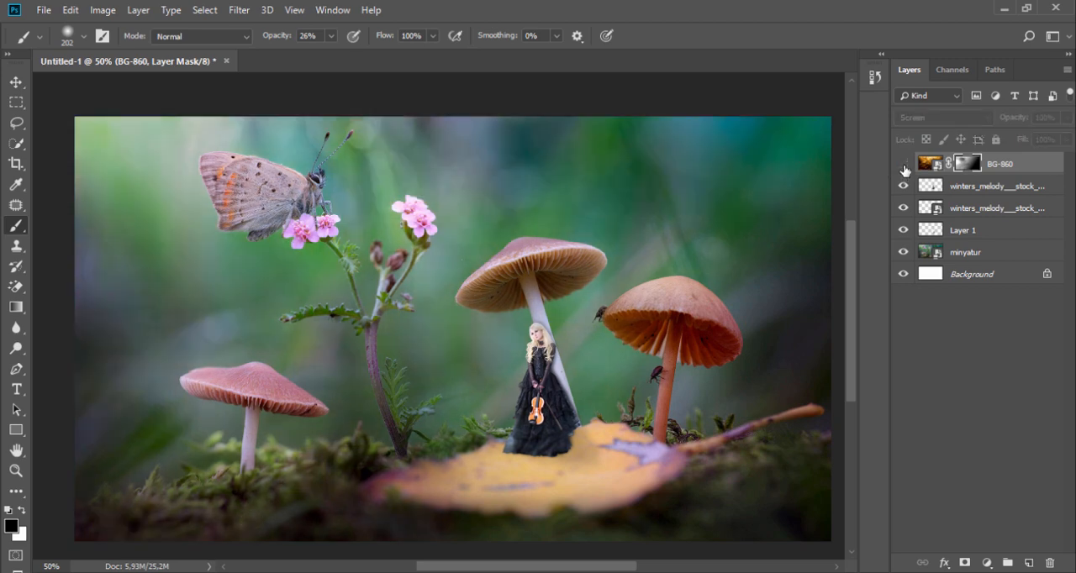
pyautogui.click(903, 165)
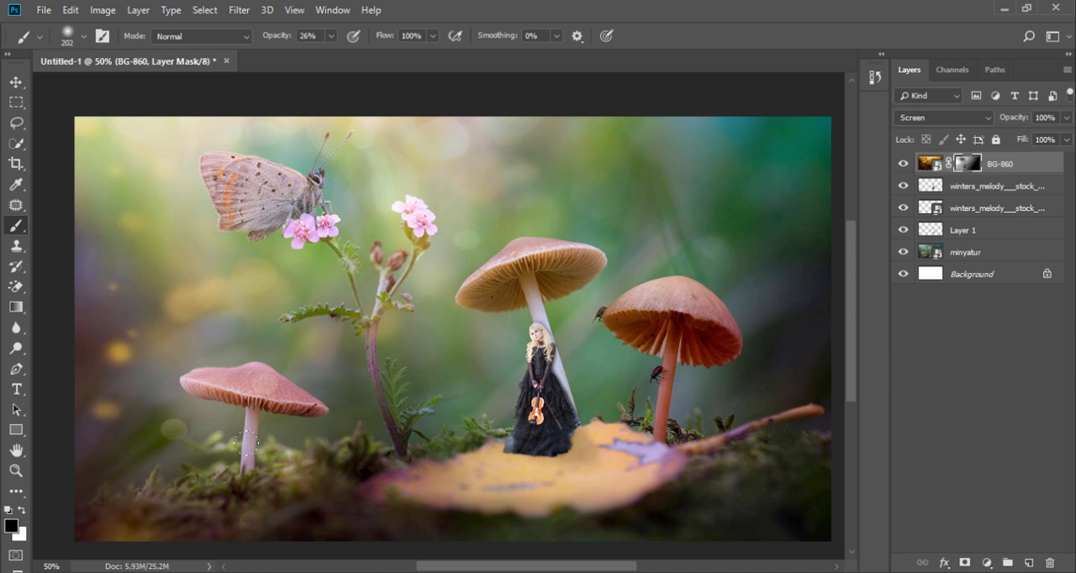
# Place the BG-1167 colored powder image from the 010 folder above the other layers and set its blend mode to Screen
pyautogui.hotkey('alt', 'Tab')
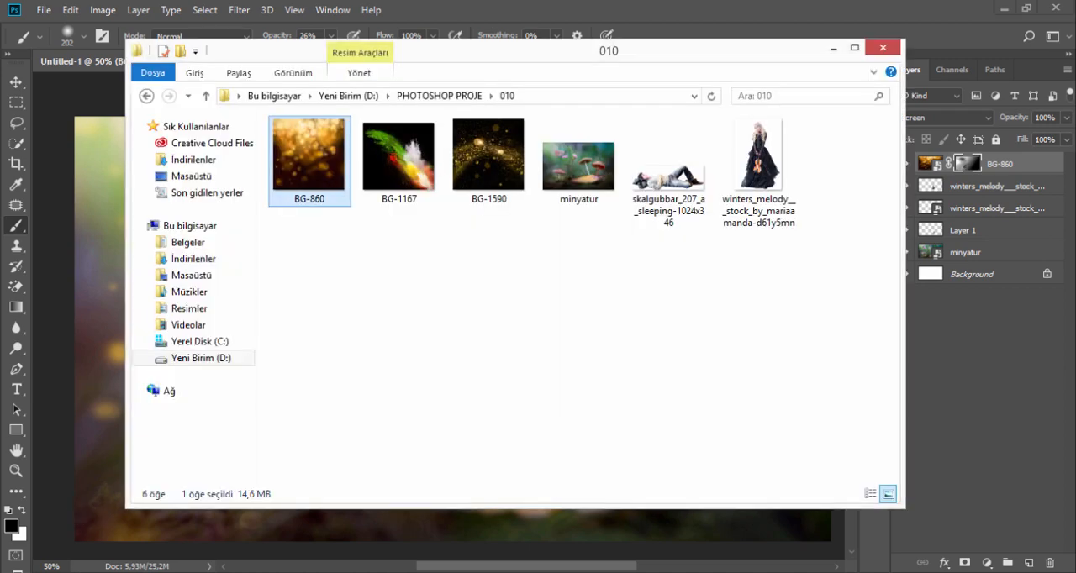
pyautogui.moveTo(399, 159); pyautogui.dragTo(562, 528)
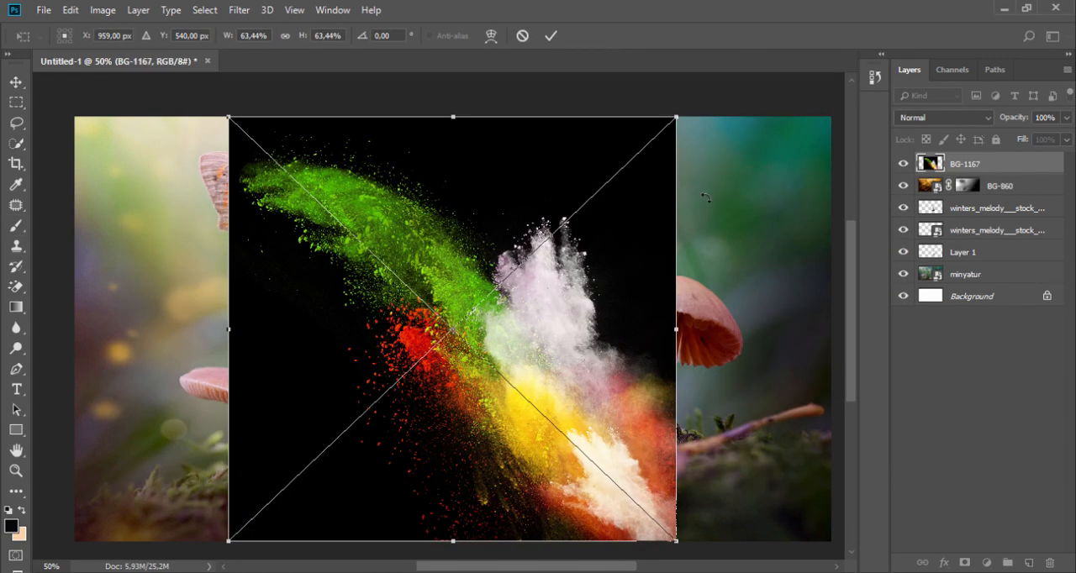
pyautogui.click(551, 35)
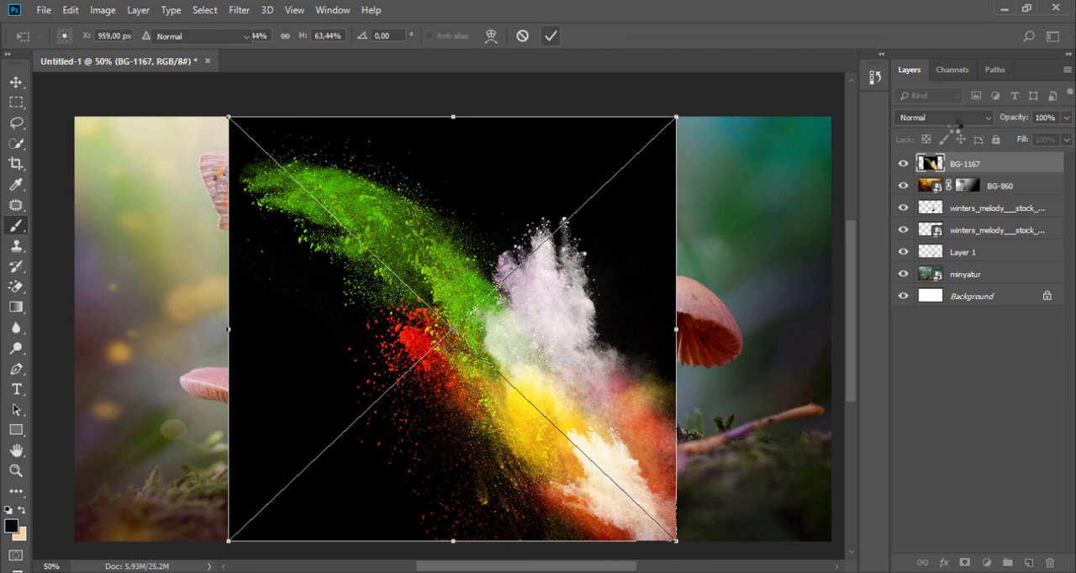
pyautogui.click(945, 118)
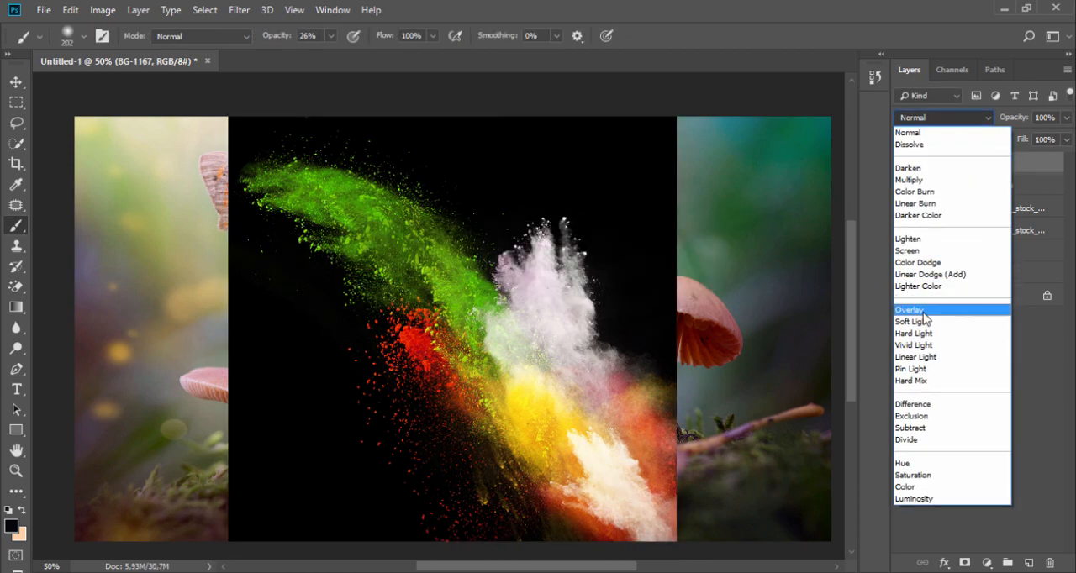
pyautogui.click(907, 251)
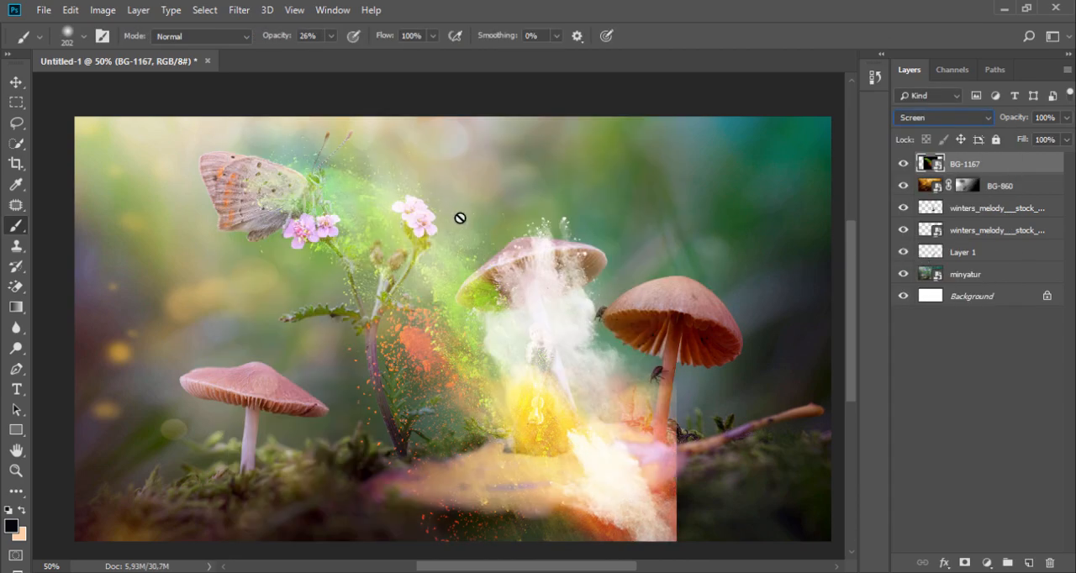
# Try BG-1167 rotated to -20.70° with the powder burst across the woman, the leaf and the large red mushroom
pyautogui.press('v')
pyautogui.moveTo(418, 305); pyautogui.dragTo(598, 387)
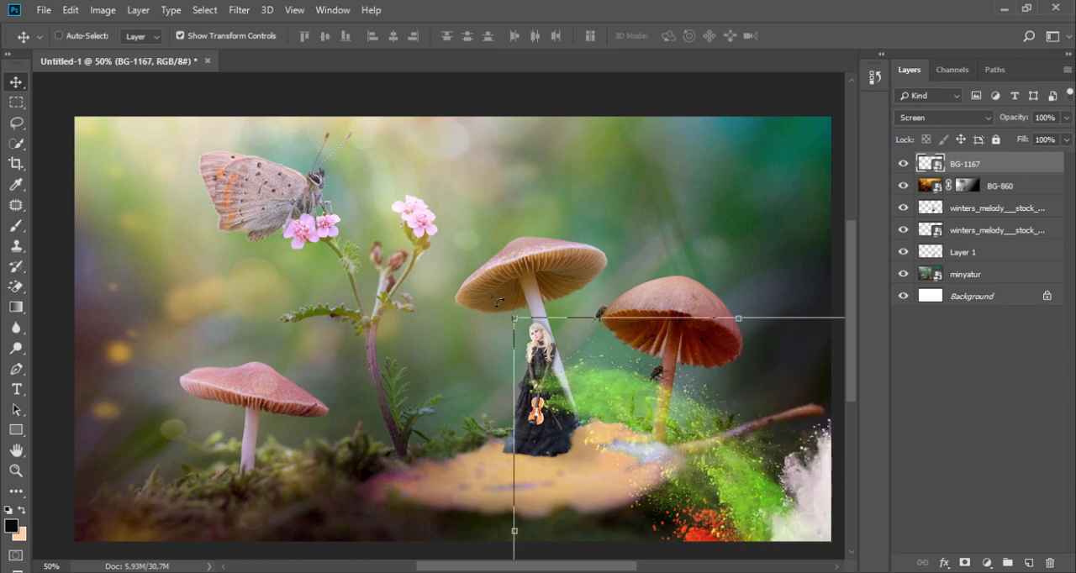
pyautogui.moveTo(500, 302); pyautogui.dragTo(382, 504)
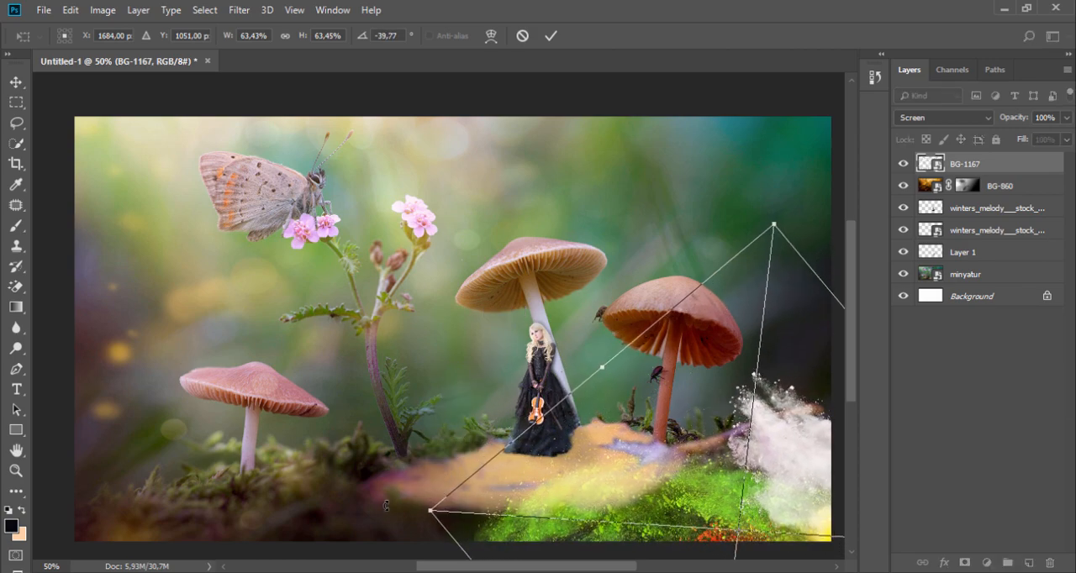
pyautogui.moveTo(658, 524); pyautogui.dragTo(556, 567)
pyautogui.moveTo(586, 544); pyautogui.dragTo(276, 434)
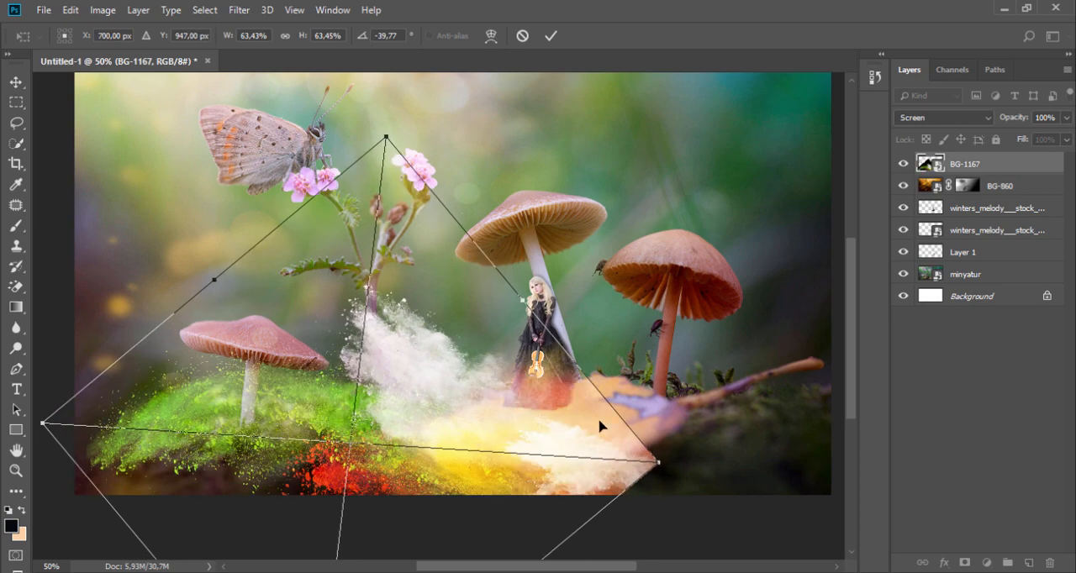
pyautogui.moveTo(694, 422); pyautogui.dragTo(651, 529)
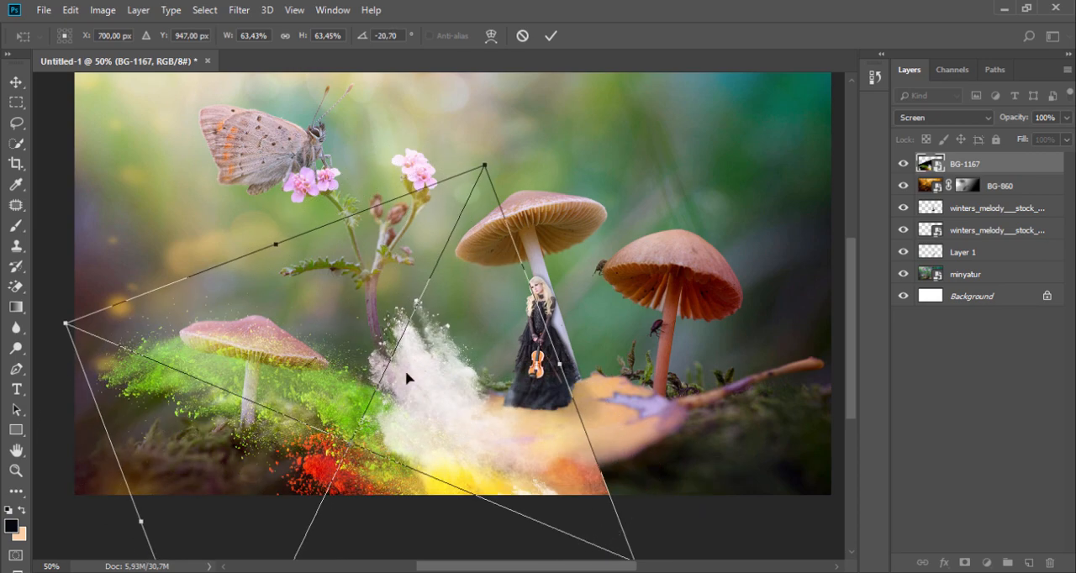
pyautogui.moveTo(409, 377); pyautogui.dragTo(643, 329)
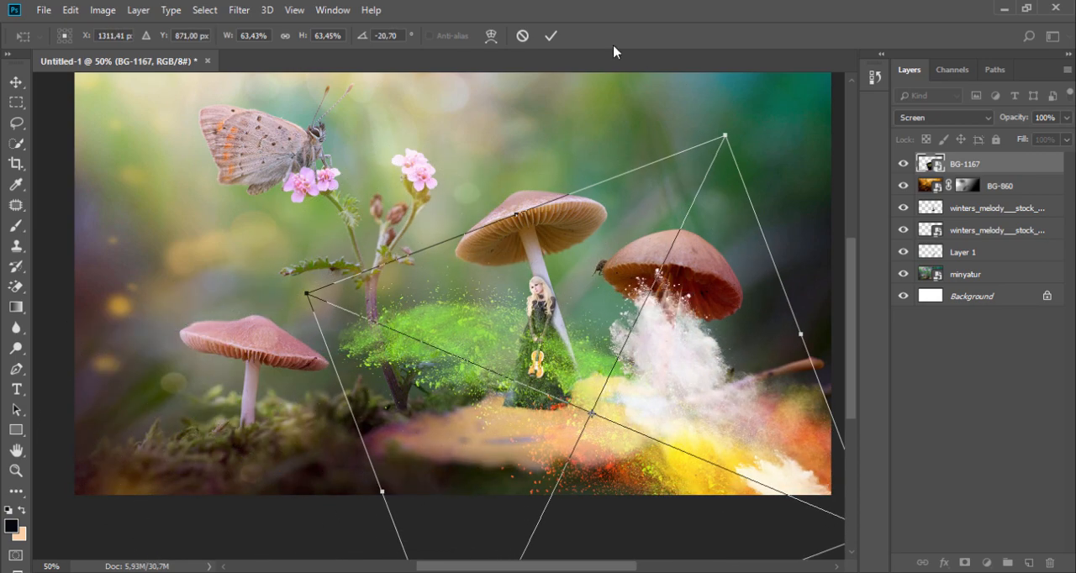
pyautogui.click(551, 38)
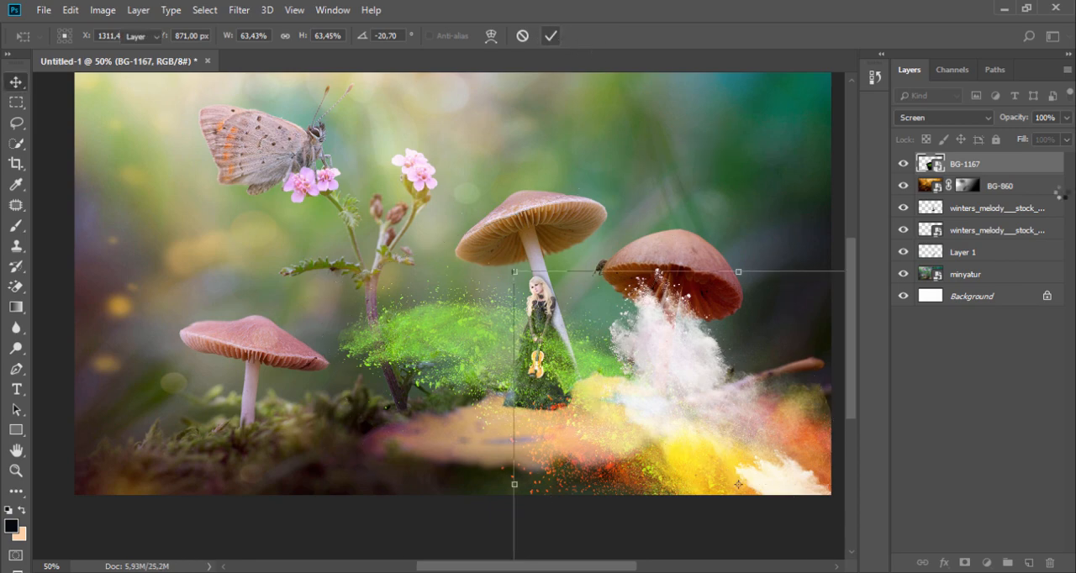
# Try Soft Light on BG-1167, and set its blend mode to Lighten instead
pyautogui.click(968, 118)
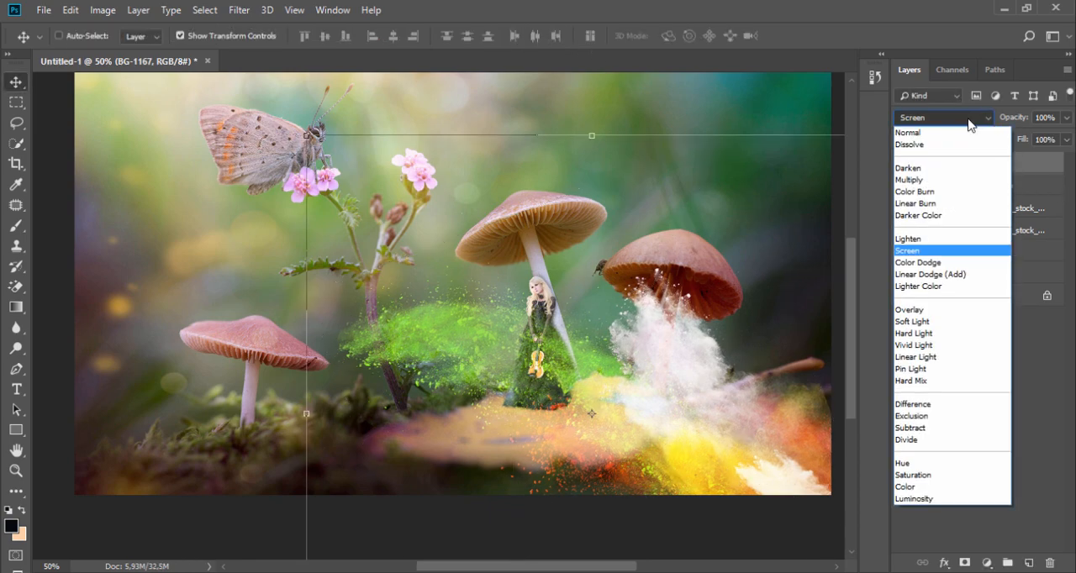
pyautogui.click(940, 322)
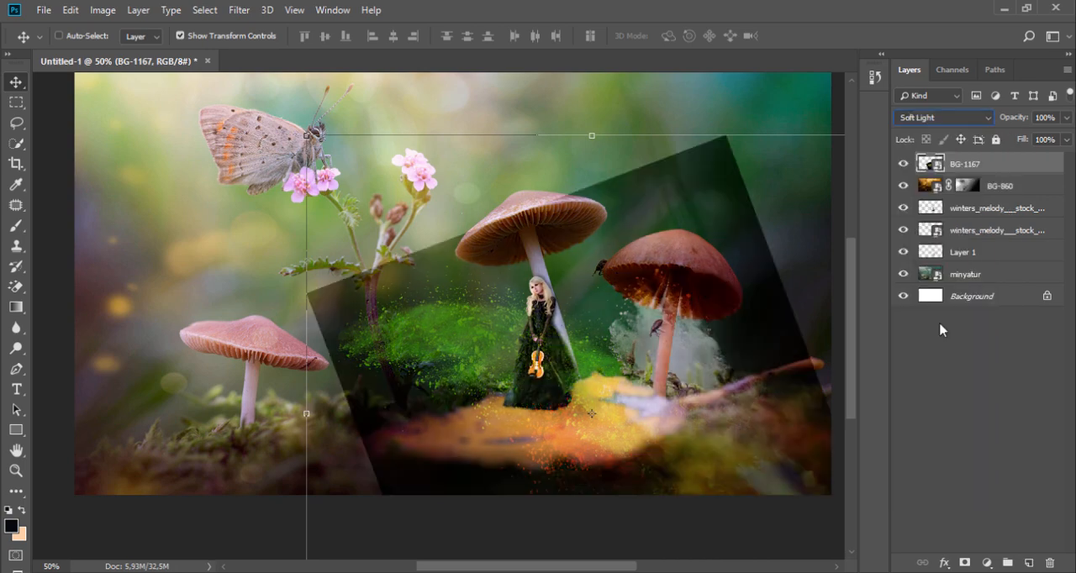
pyautogui.click(956, 119)
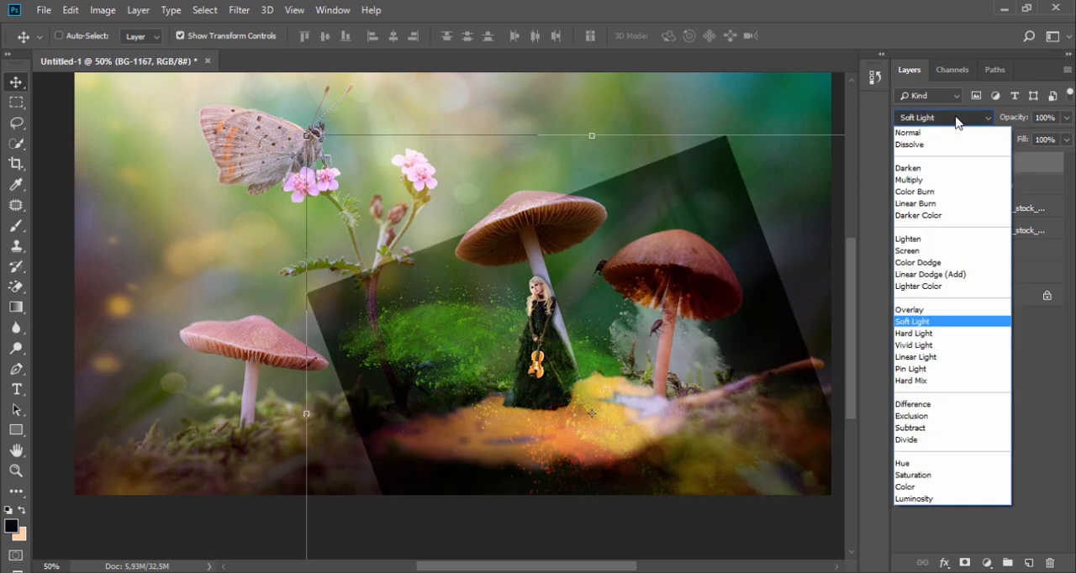
pyautogui.click(924, 240)
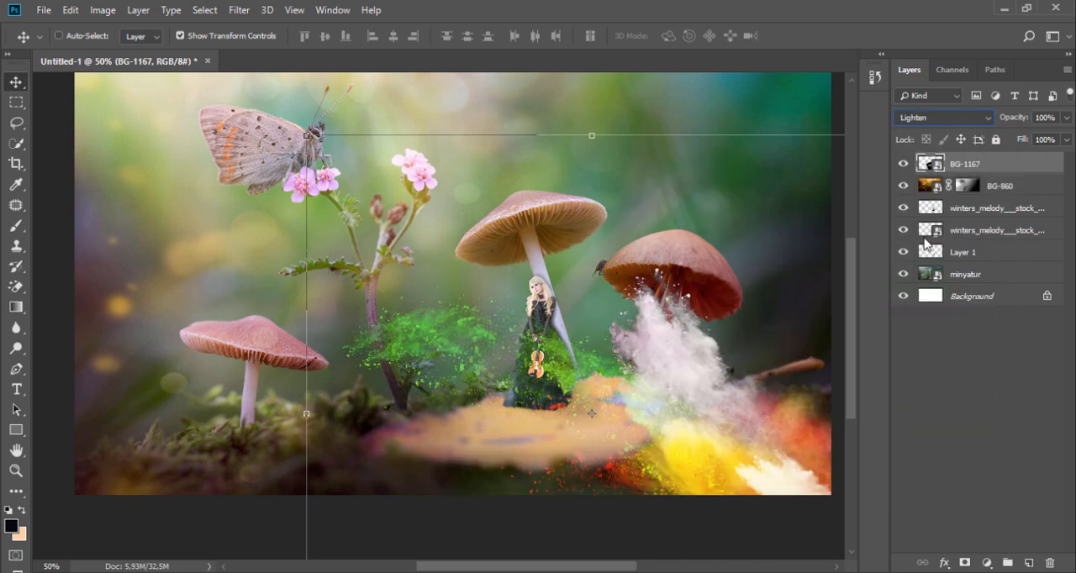
# Rotate BG-1167 to -133.53°, shift it past the image's left edge so only scattered specks remain, and lower its opacity to 37%
pyautogui.moveTo(623, 355); pyautogui.dragTo(233, 462)
pyautogui.press('space')
pyautogui.moveTo(188, 395); pyautogui.dragTo(405, 346)
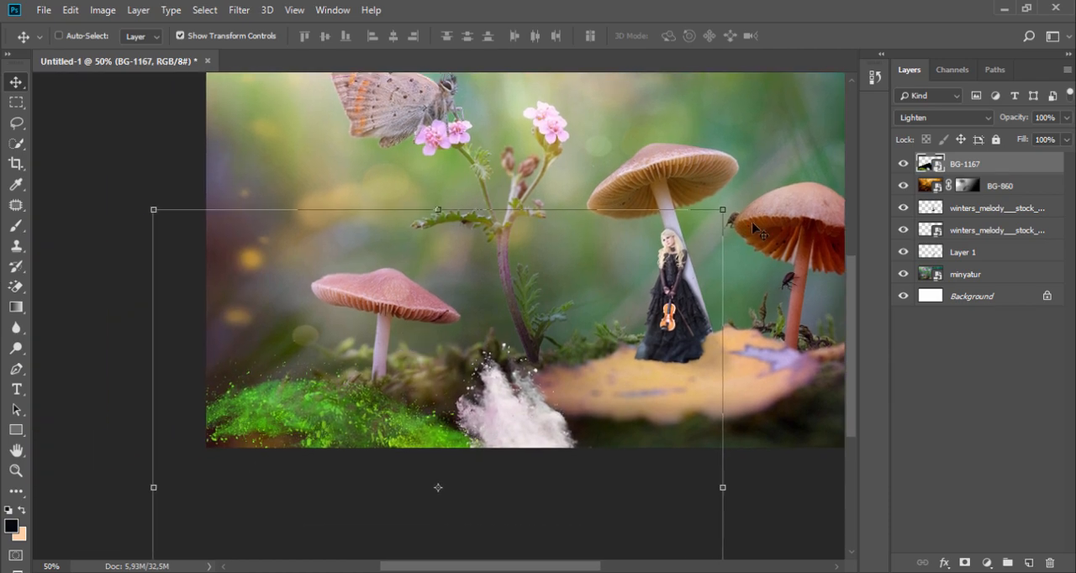
pyautogui.moveTo(735, 195); pyautogui.dragTo(73, 333)
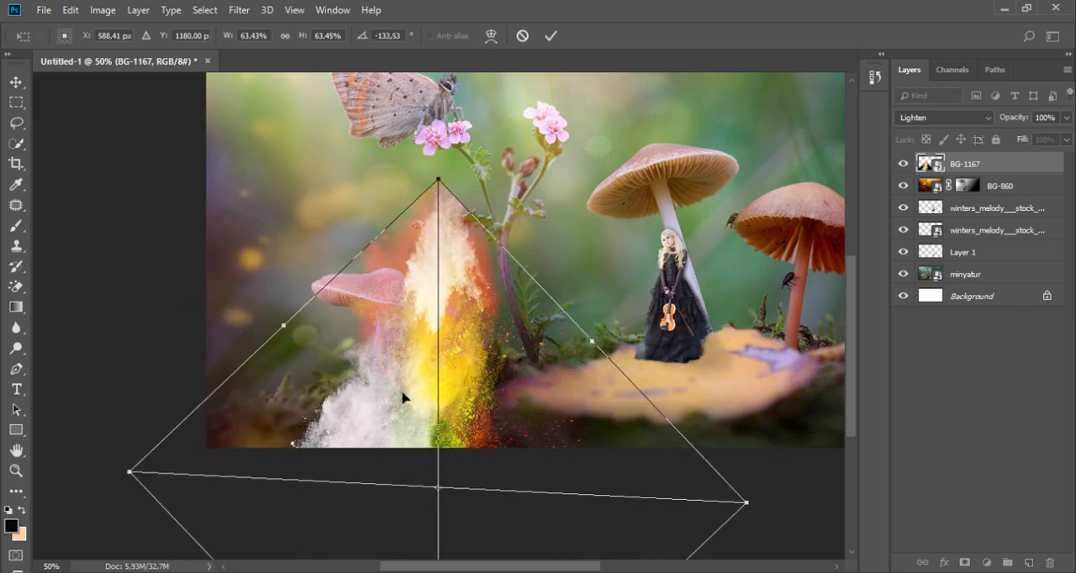
pyautogui.moveTo(411, 394); pyautogui.dragTo(192, 375)
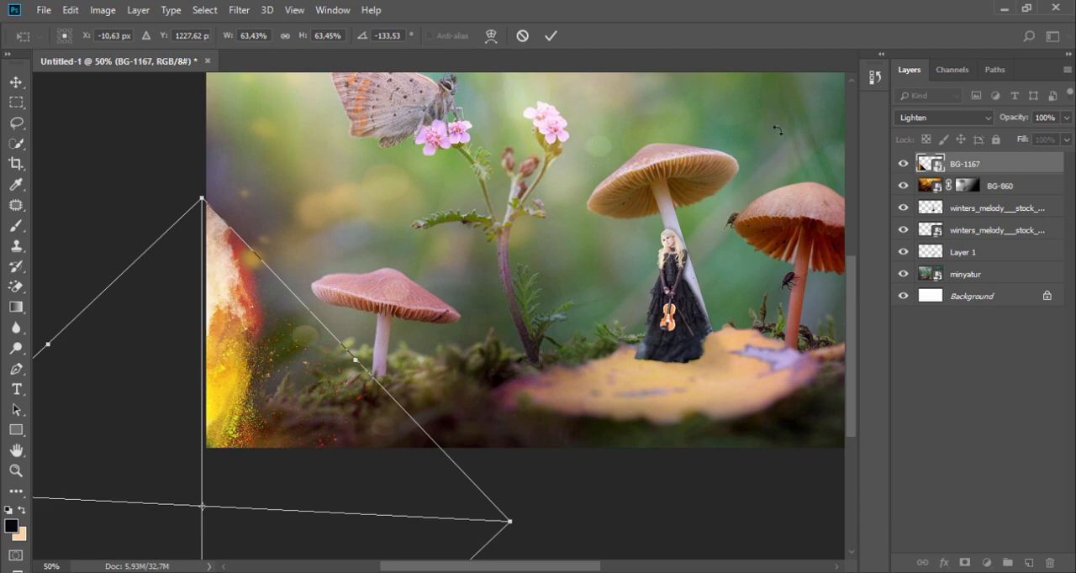
pyautogui.click(549, 36)
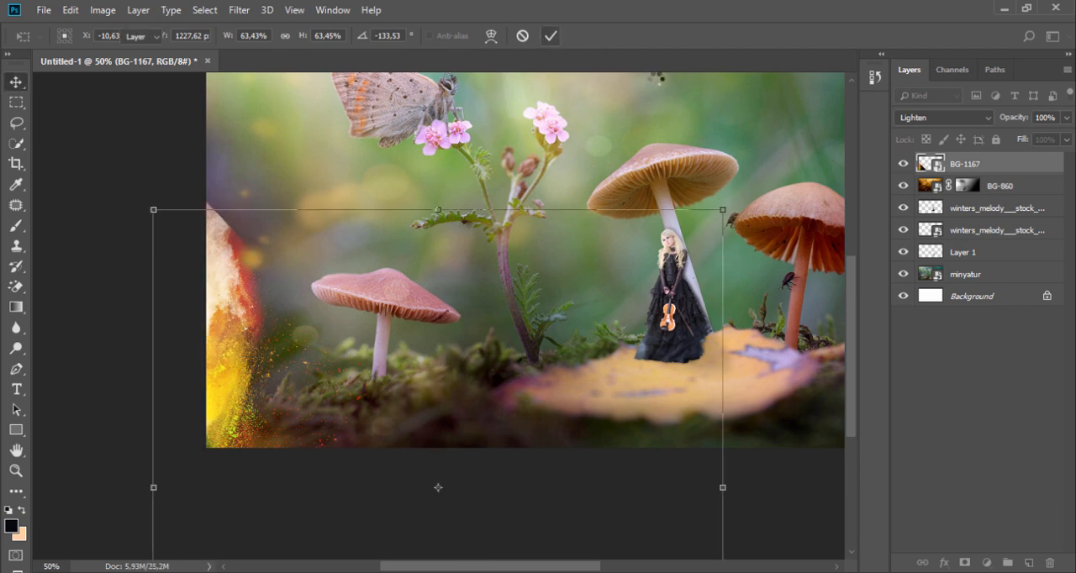
pyautogui.moveTo(308, 252); pyautogui.dragTo(255, 235)
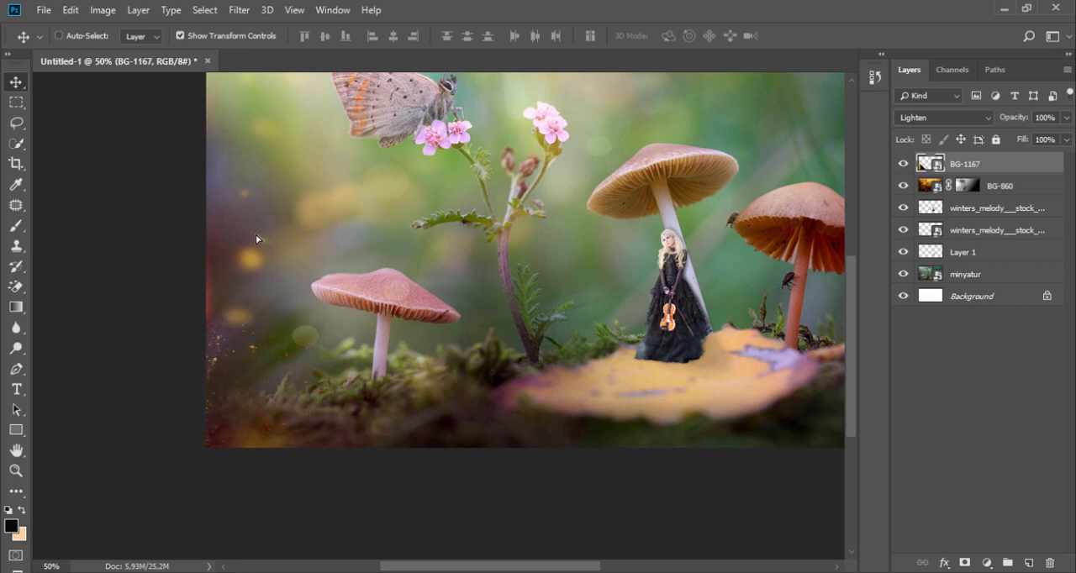
pyautogui.click(1066, 118)
pyautogui.moveTo(1063, 137); pyautogui.dragTo(1014, 145)
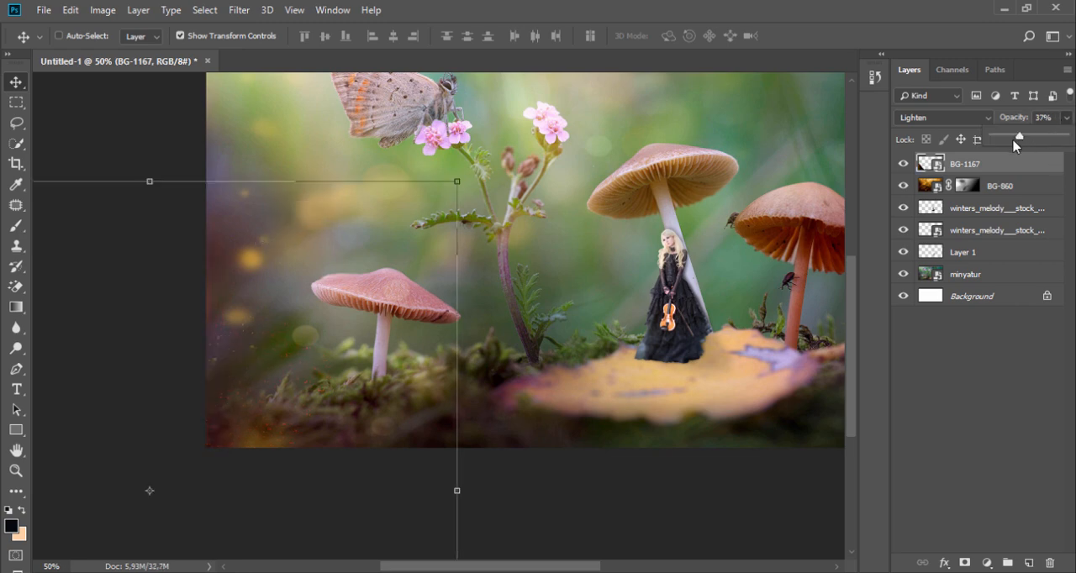
# Rotate and reposition BG-1167 so its green powder covers the moss around the small mushroom and the red specks sit at the image's left edge
pyautogui.moveTo(440, 257); pyautogui.dragTo(525, 257)
pyautogui.moveTo(553, 173); pyautogui.dragTo(111, 185)
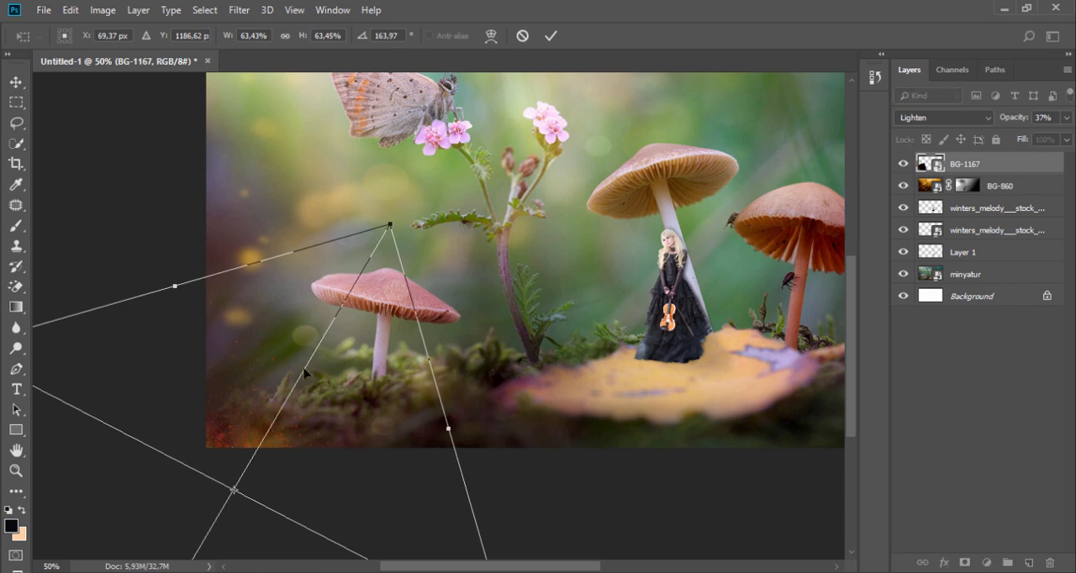
pyautogui.moveTo(326, 382); pyautogui.dragTo(373, 320)
pyautogui.moveTo(357, 446); pyautogui.dragTo(293, 341)
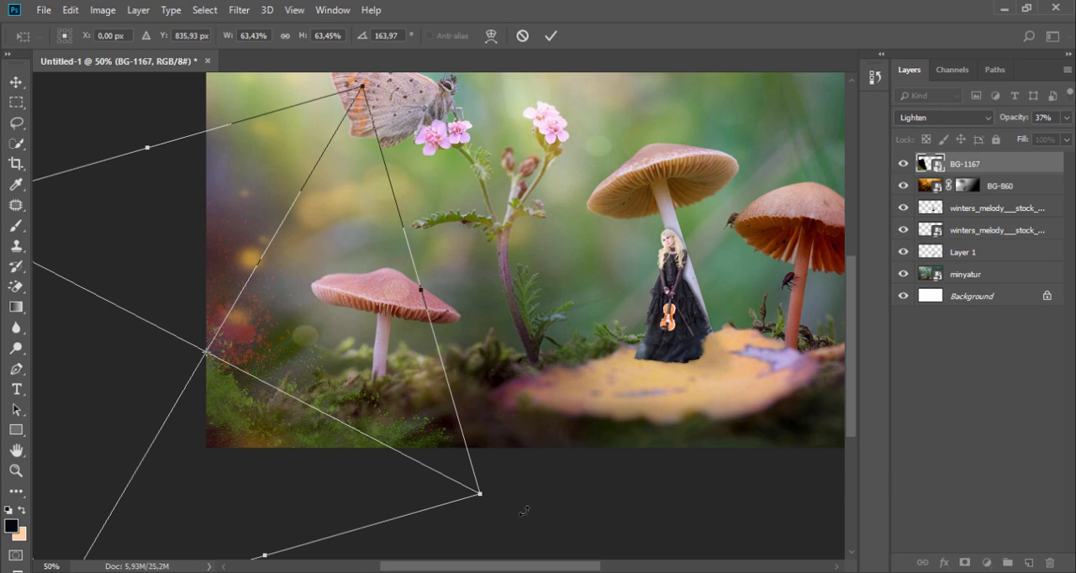
pyautogui.moveTo(524, 510); pyautogui.dragTo(619, 290)
pyautogui.moveTo(356, 392); pyautogui.dragTo(381, 451)
pyautogui.click(551, 36)
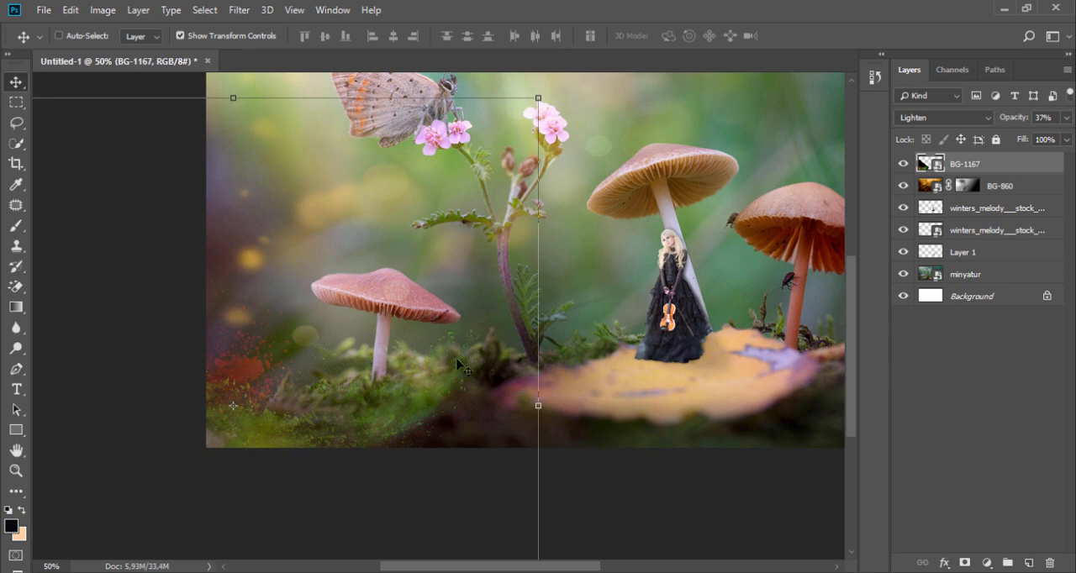
pyautogui.moveTo(454, 375); pyautogui.dragTo(391, 371)
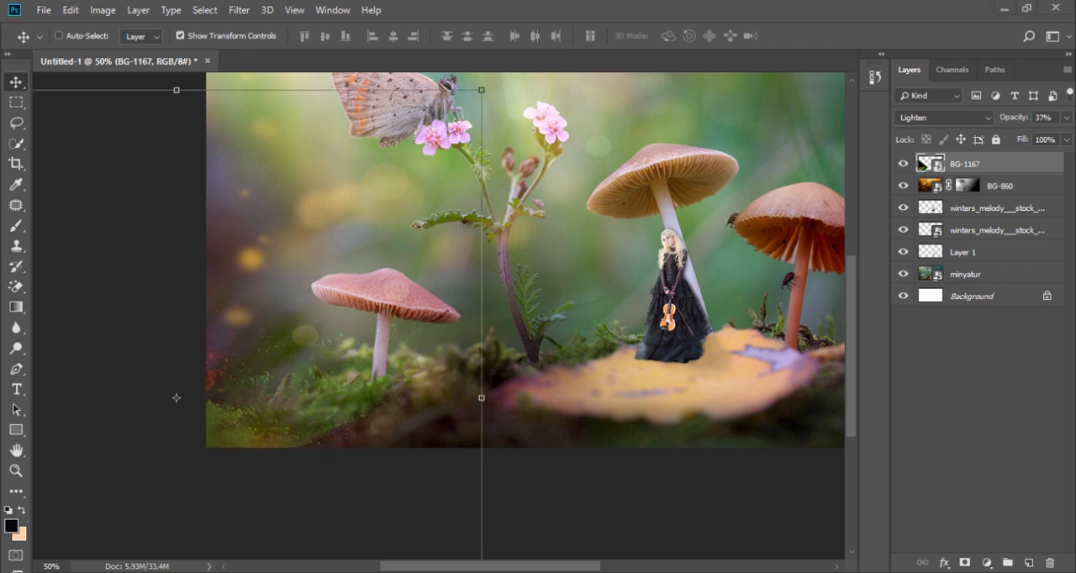
# Preview the BG-1590 image from the 010 folder and close the preview
pyautogui.hotkey('alt', 'Tab')
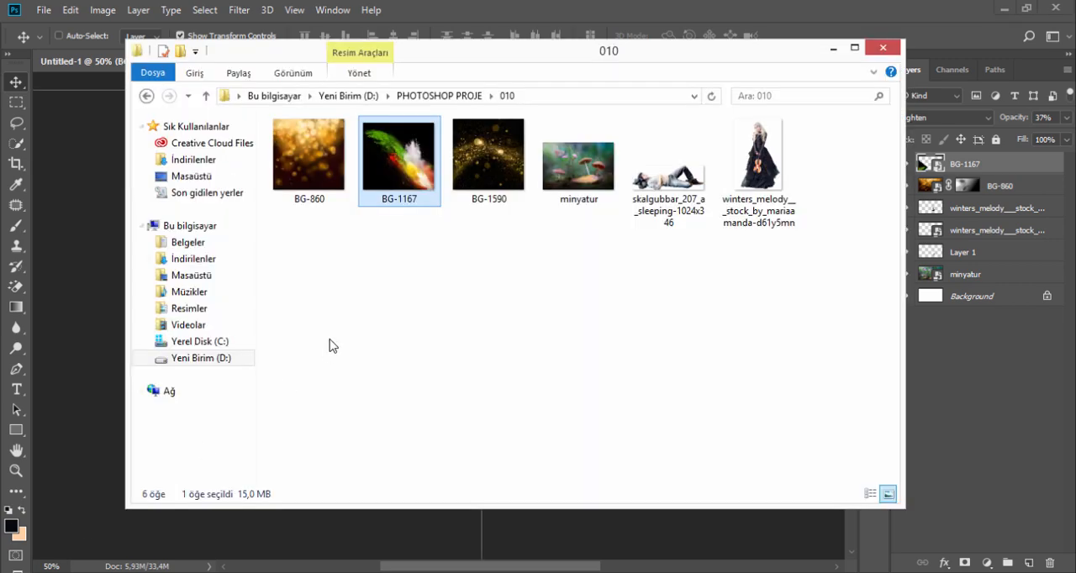
pyautogui.doubleClick(498, 182)
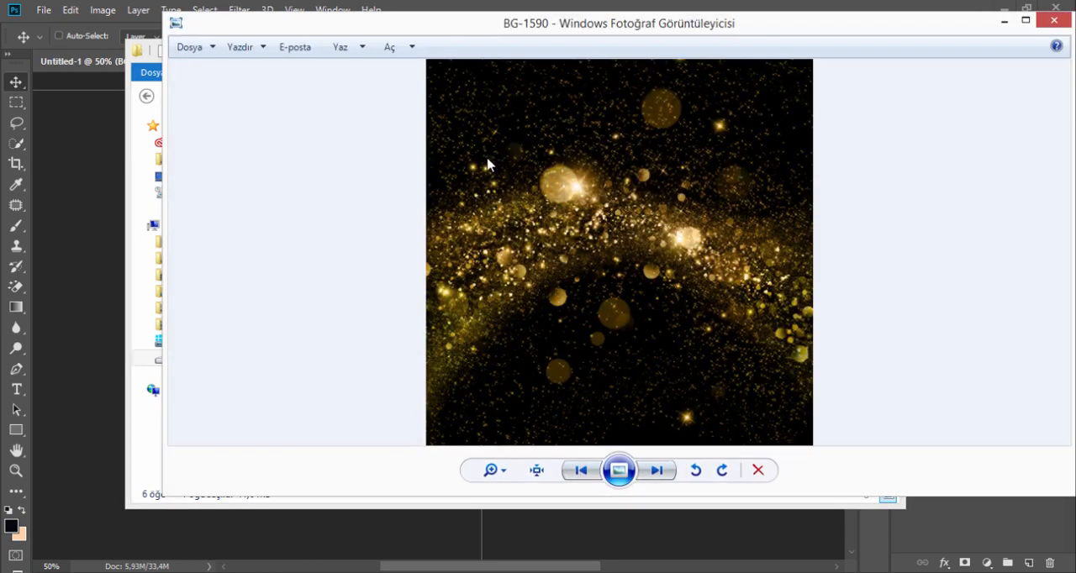
pyautogui.click(1052, 20)
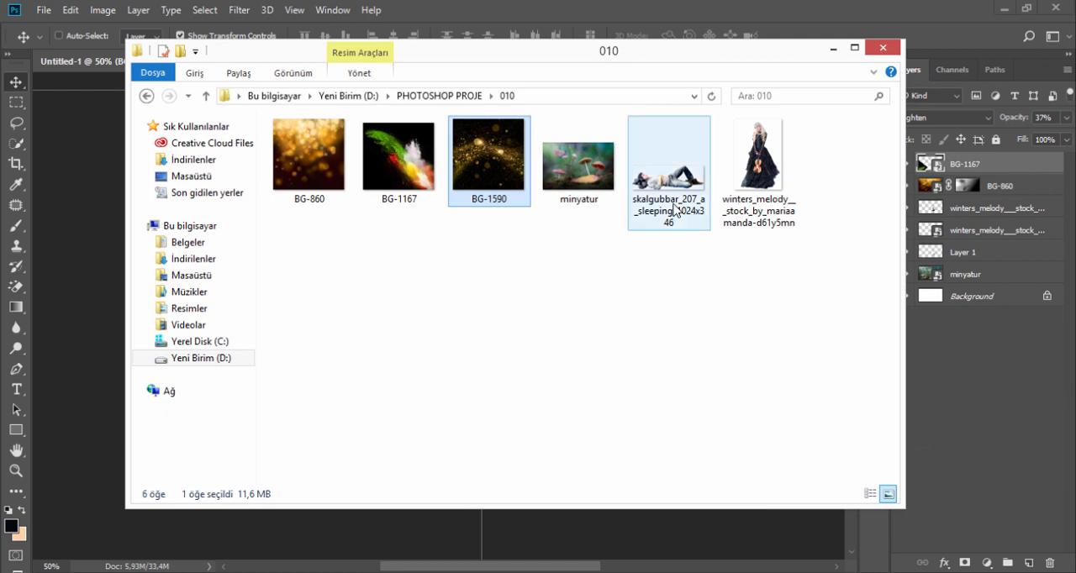
# Compare the composite with and without the BG-1167 powder layer, leaving the layer shown
pyautogui.click(832, 50)
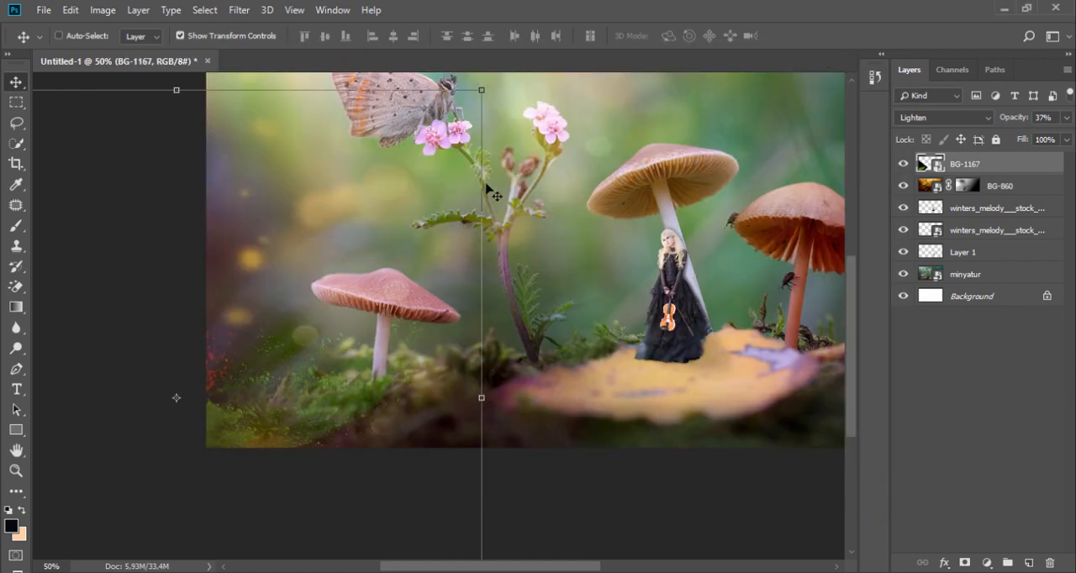
pyautogui.click(902, 165)
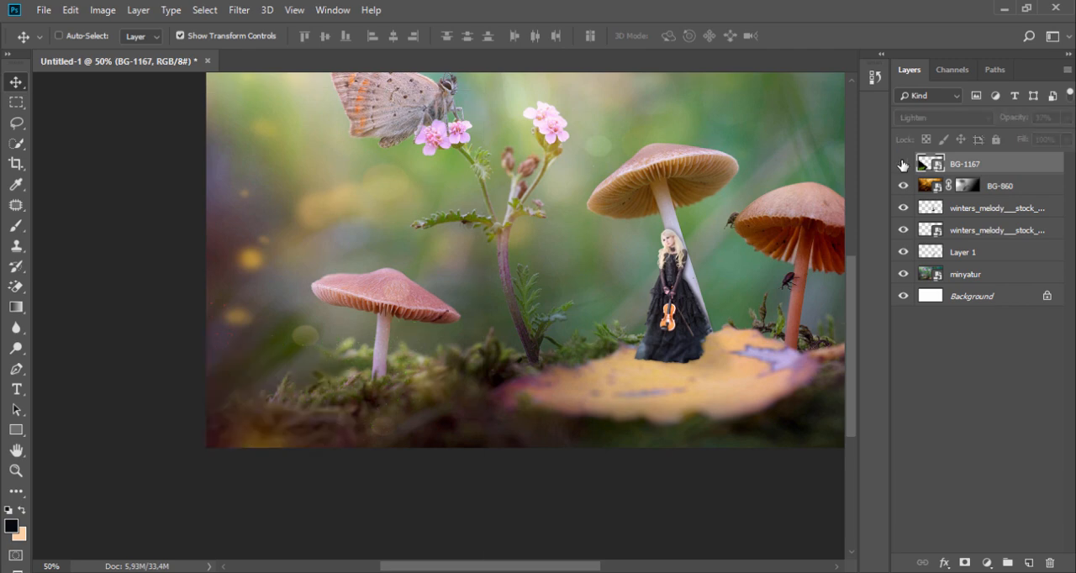
pyautogui.click(903, 164)
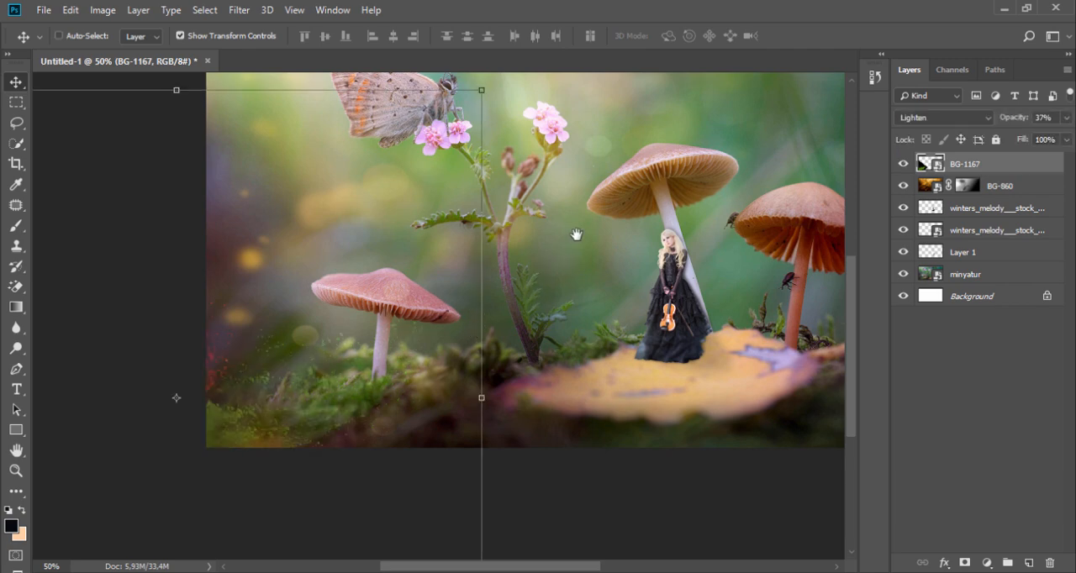
pyautogui.moveTo(577, 235); pyautogui.dragTo(426, 310)
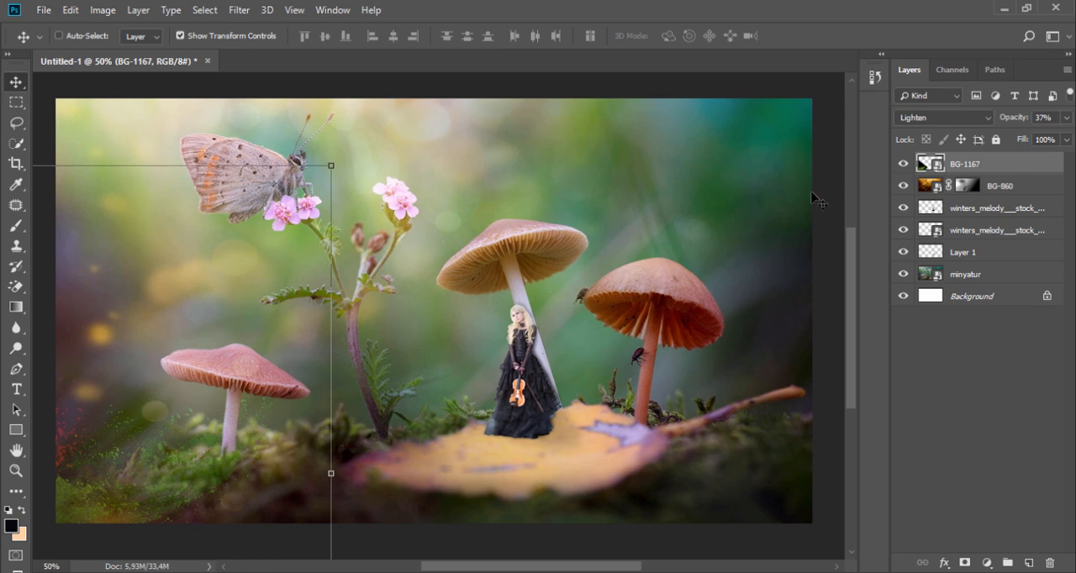
pyautogui.click(905, 164)
pyautogui.click(904, 164)
pyautogui.click(904, 164)
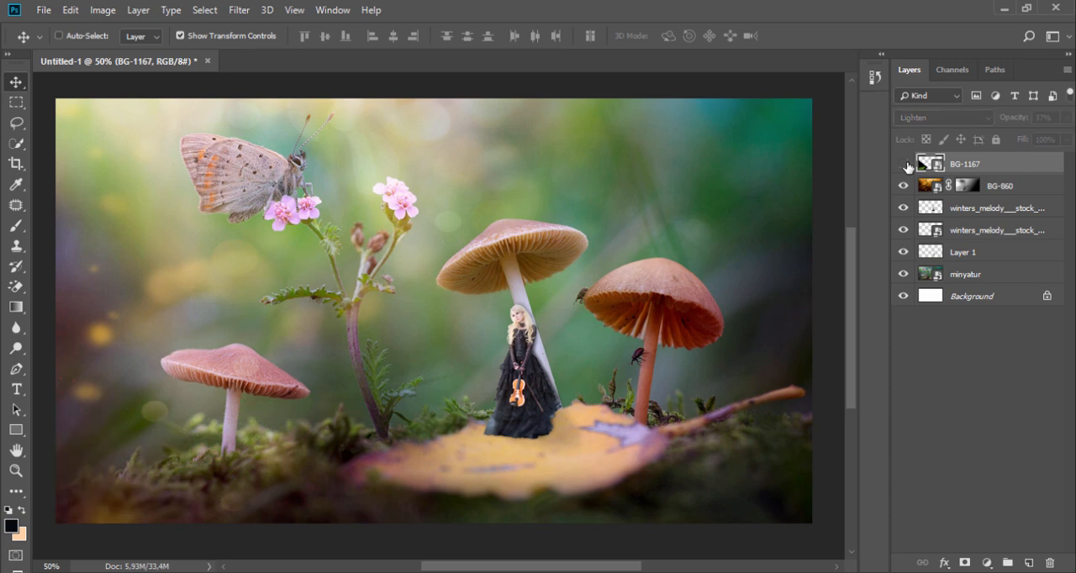
pyautogui.click(904, 164)
pyautogui.click(904, 164)
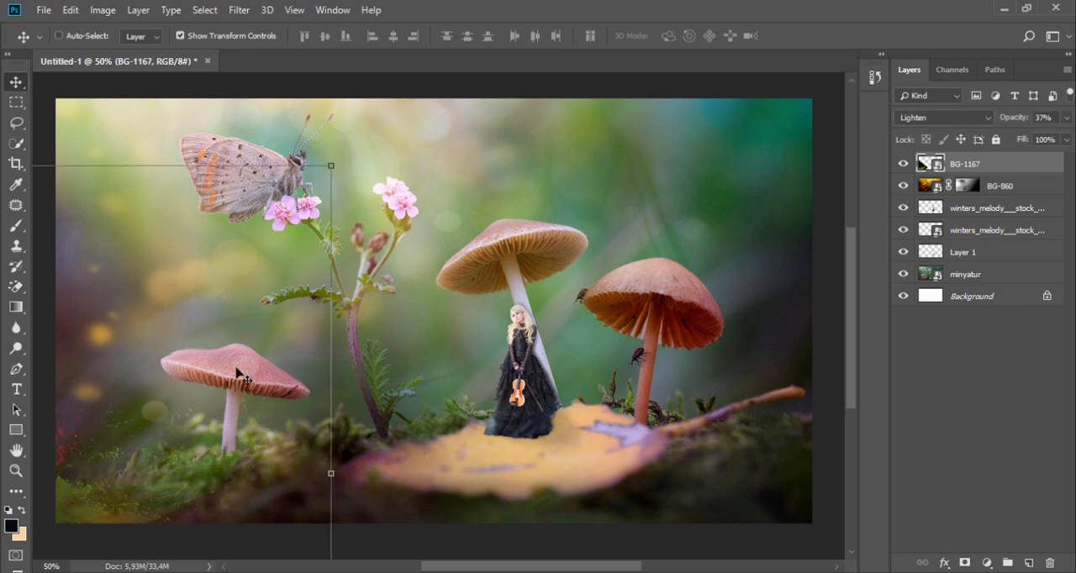
# Shift BG-1167 across the moss toward the yellow leaf and set its opacity to 100%
pyautogui.moveTo(238, 373); pyautogui.dragTo(391, 380)
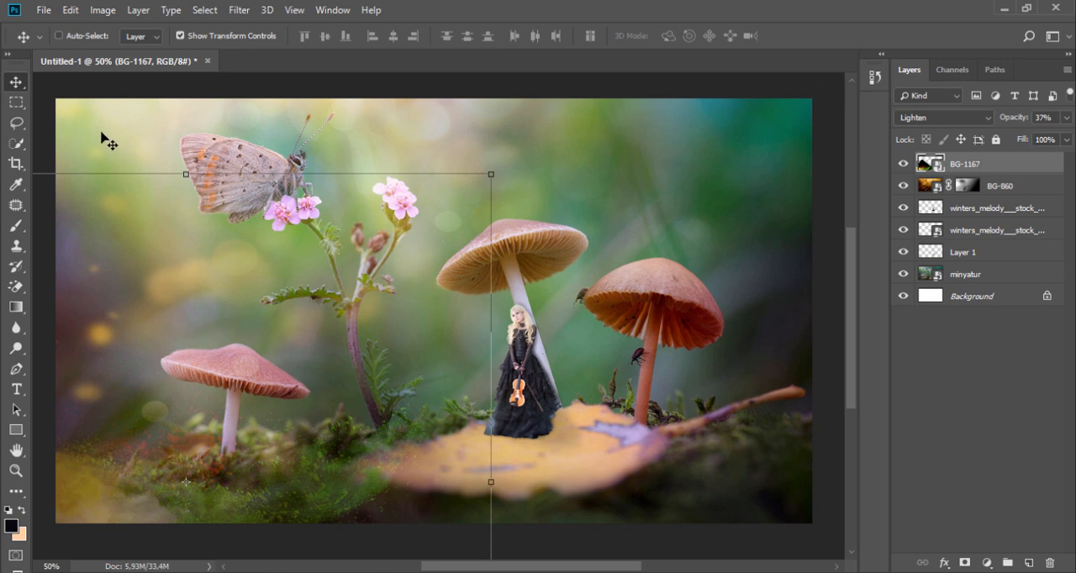
pyautogui.click(18, 103)
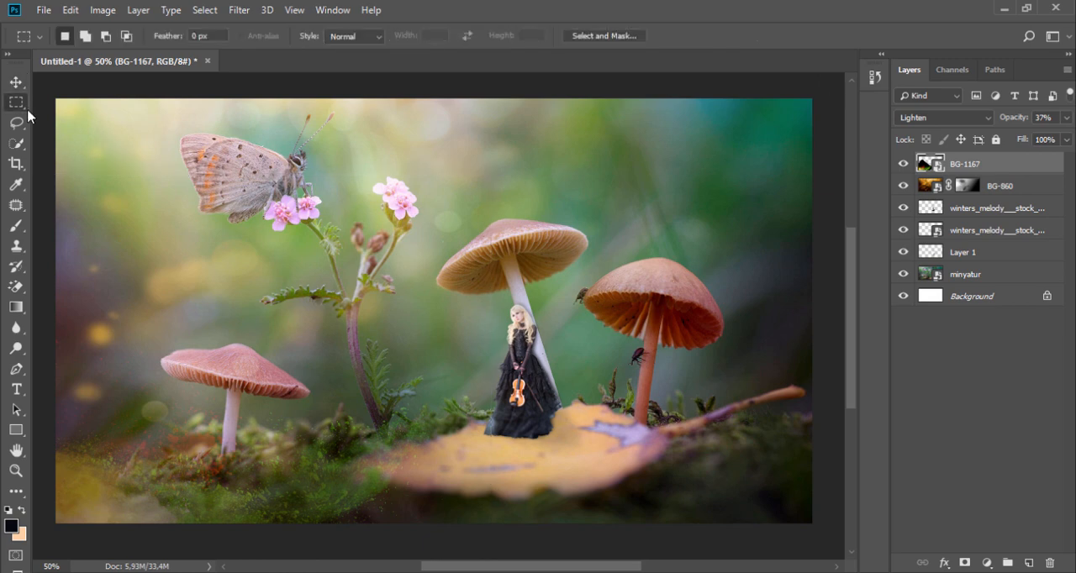
pyautogui.click(1066, 119)
pyautogui.moveTo(1025, 143); pyautogui.dragTo(1065, 136)
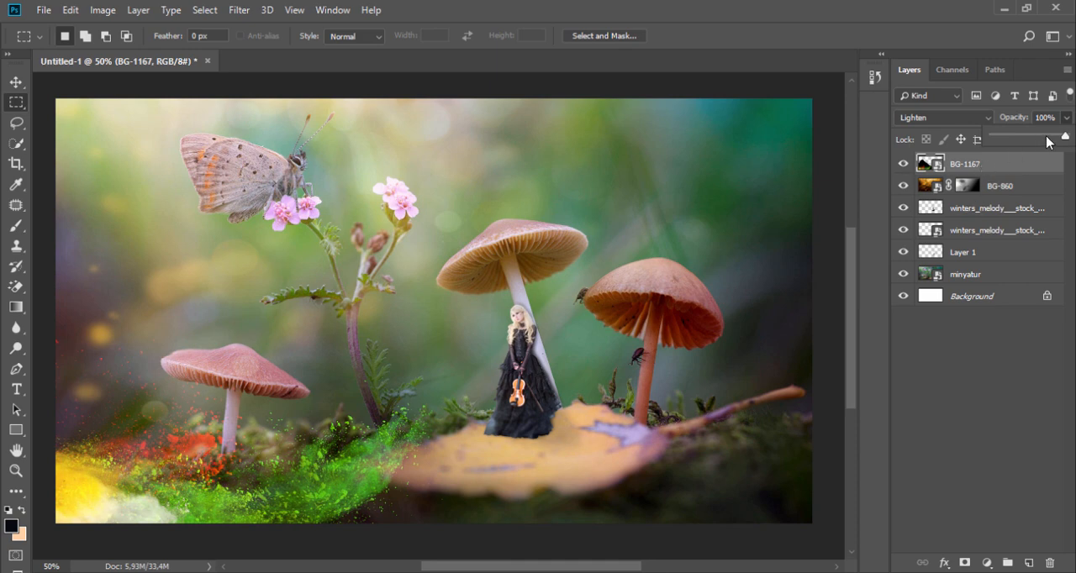
pyautogui.moveTo(1047, 141); pyautogui.dragTo(1067, 158)
# Hide BG-1167 and stamp all visible layers into a new merged layer above BG-860
pyautogui.click(902, 163)
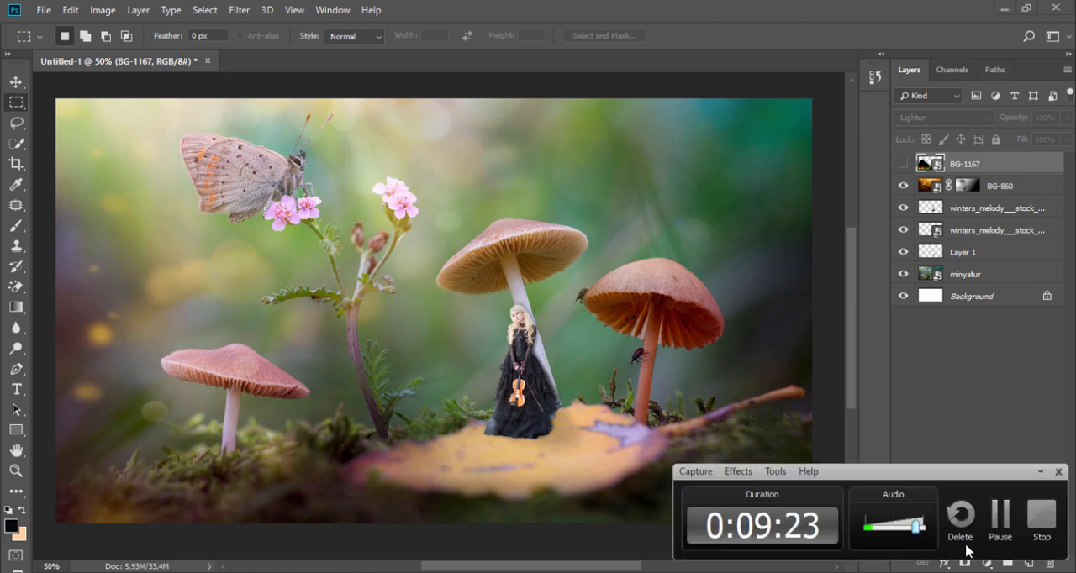
pyautogui.click(999, 514)
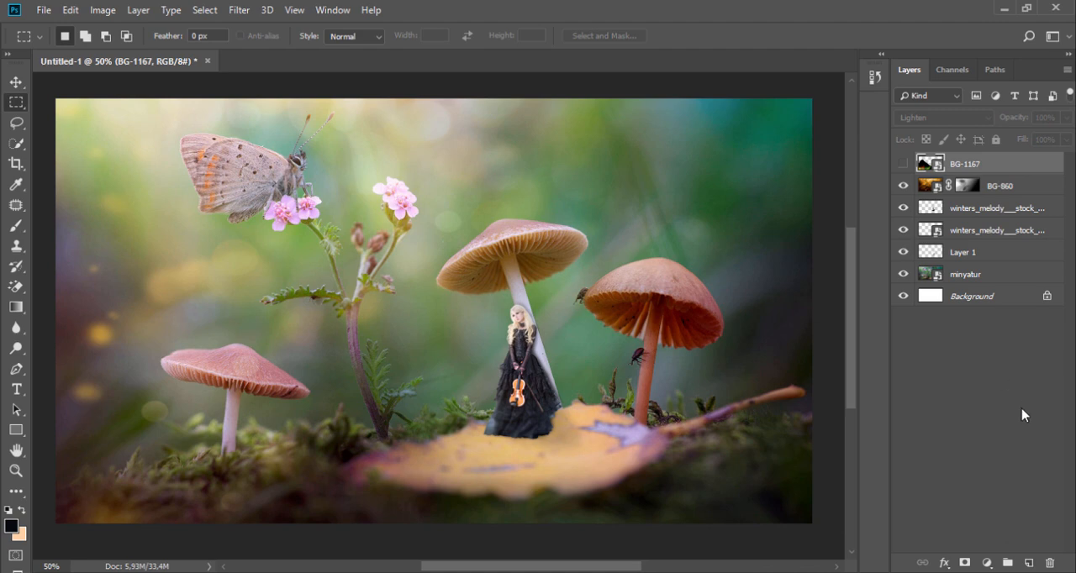
pyautogui.click(1011, 190)
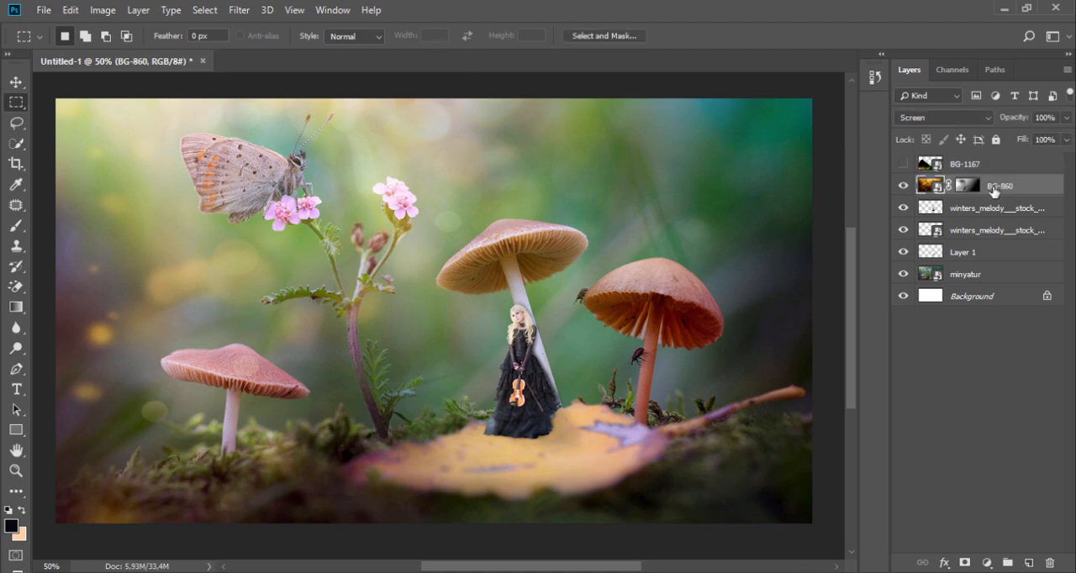
pyautogui.hotkey('ctrl', 'shift', 'alt', 'e')
# Open the Camera Raw Filter on the merged layer and set Contrast +28, Highlights +78, Blacks +11 and Temperature +5
pyautogui.click(239, 10)
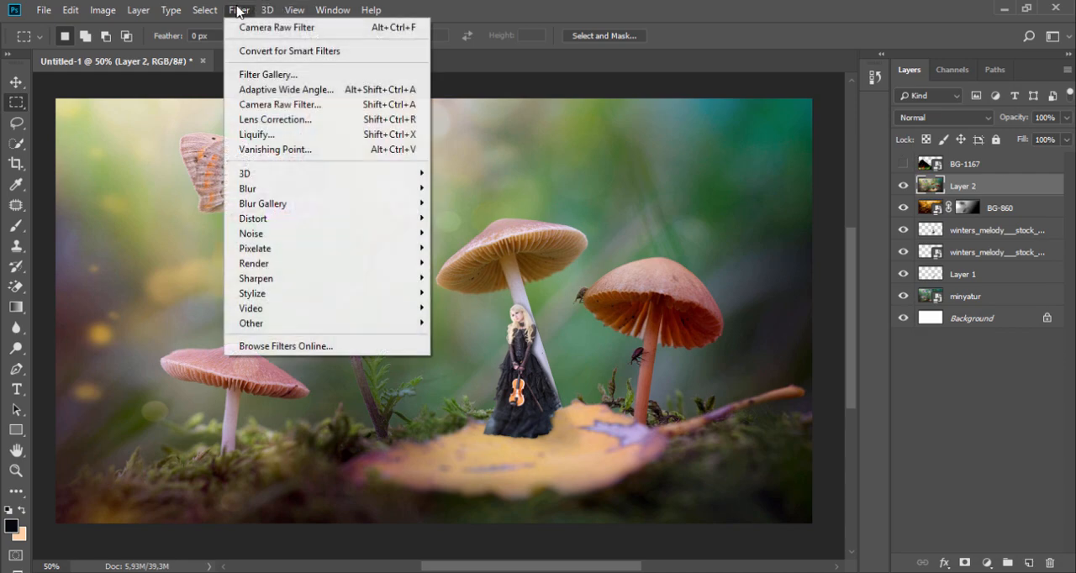
pyautogui.click(302, 105)
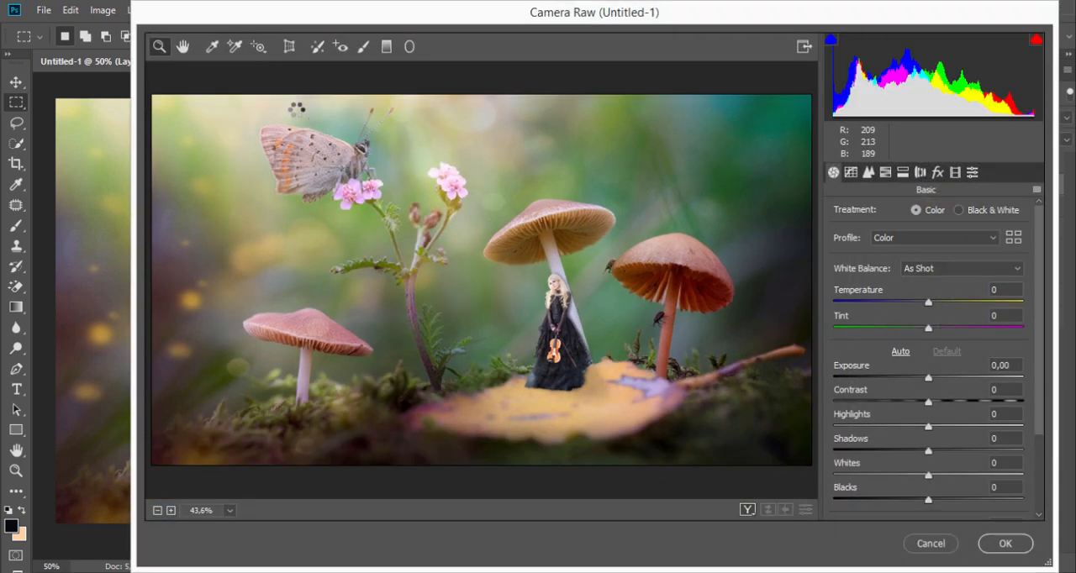
pyautogui.moveTo(938, 403); pyautogui.dragTo(1011, 429)
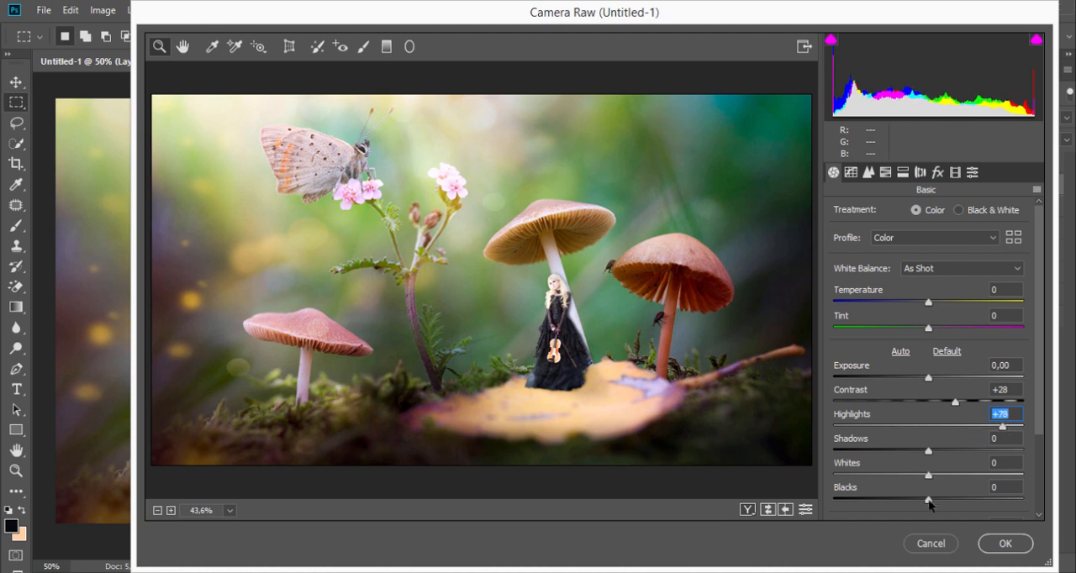
pyautogui.moveTo(935, 500)
pyautogui.mouseDown()
pyautogui.moveTo(958, 502)
pyautogui.moveTo(924, 500)
pyautogui.moveTo(1002, 501)
pyautogui.moveTo(900, 508)
pyautogui.moveTo(939, 502)
pyautogui.mouseUp()
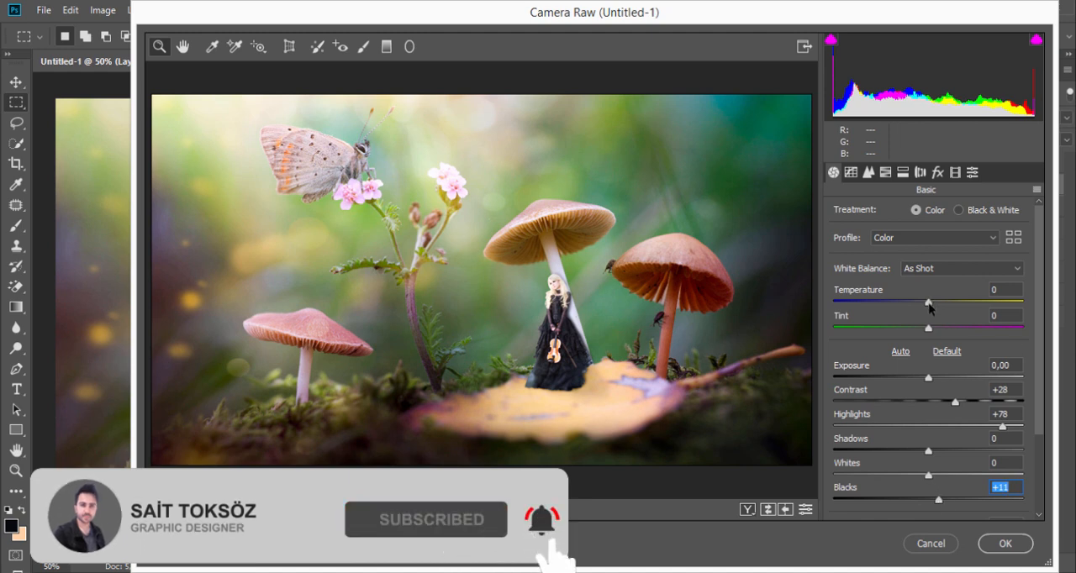
pyautogui.moveTo(929, 304); pyautogui.dragTo(933, 308)
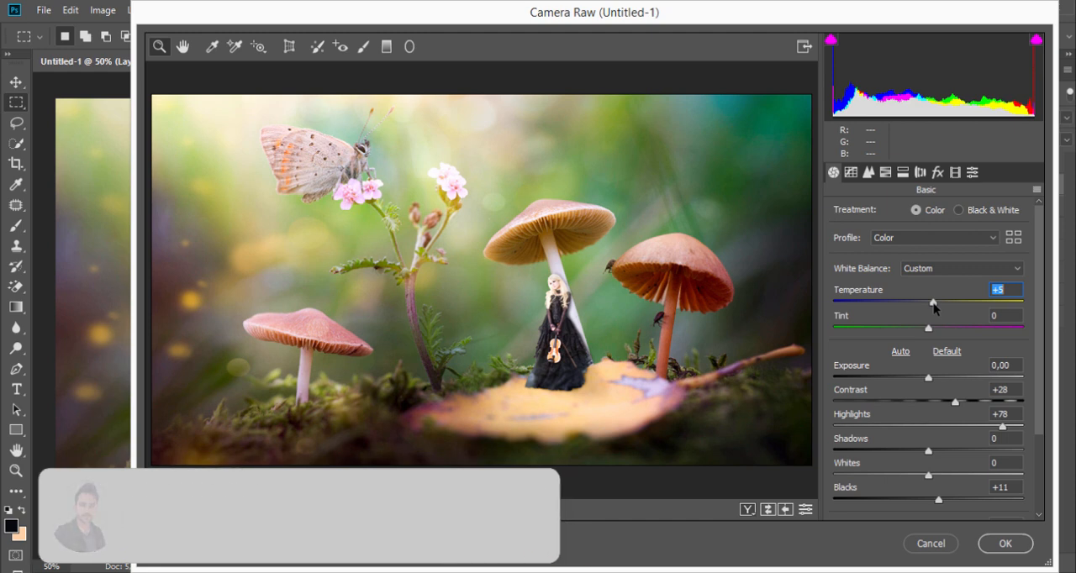
pyautogui.moveTo(1041, 375); pyautogui.dragTo(1046, 391)
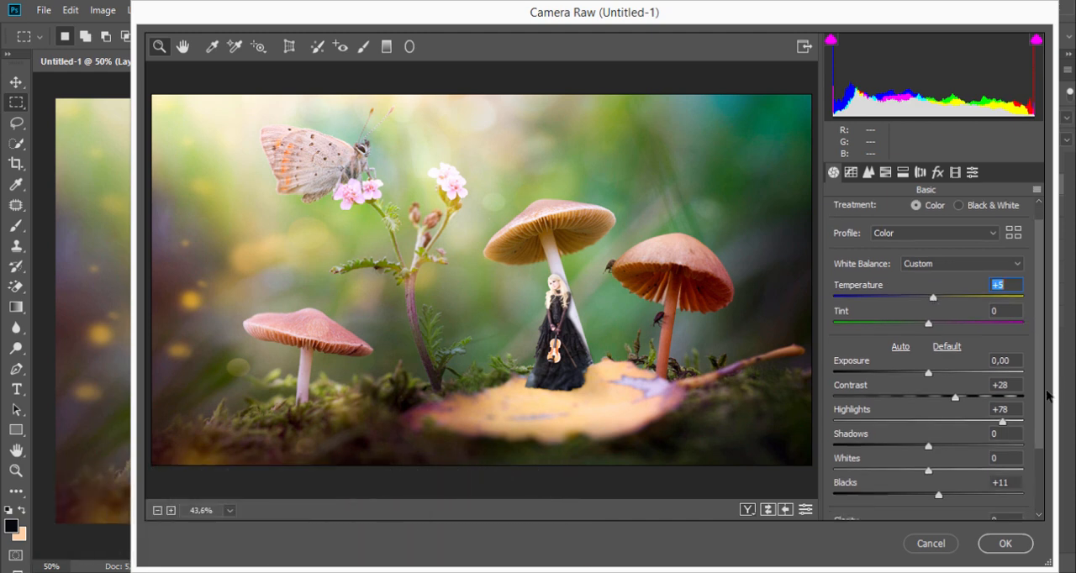
# Set the sharpening amount to 18 and the post-crop vignetting amount to -8, and apply the Camera Raw Filter
pyautogui.click(870, 172)
pyautogui.moveTo(838, 234); pyautogui.dragTo(862, 245)
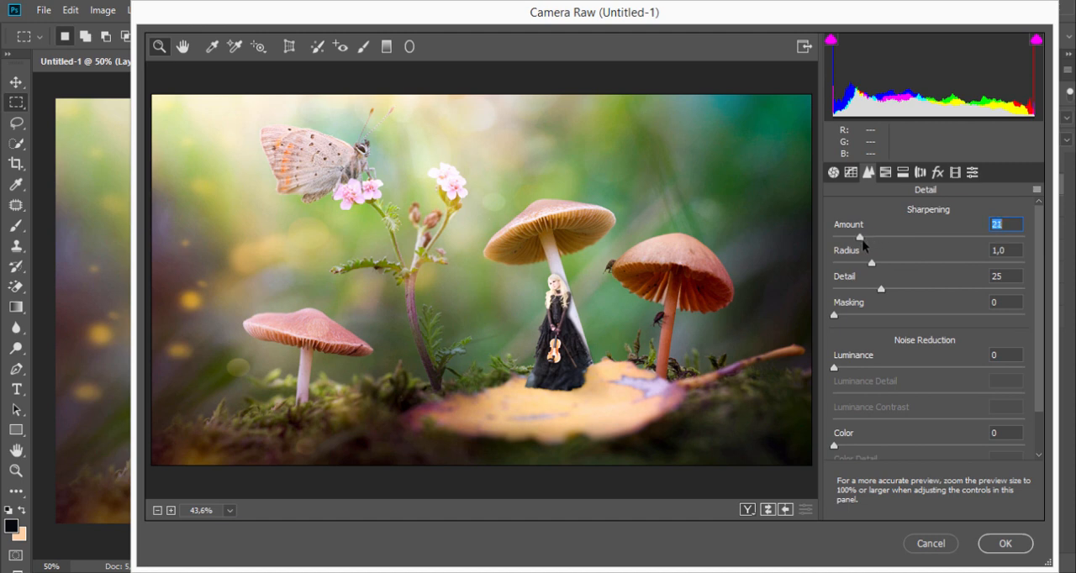
pyautogui.click(834, 173)
pyautogui.click(937, 172)
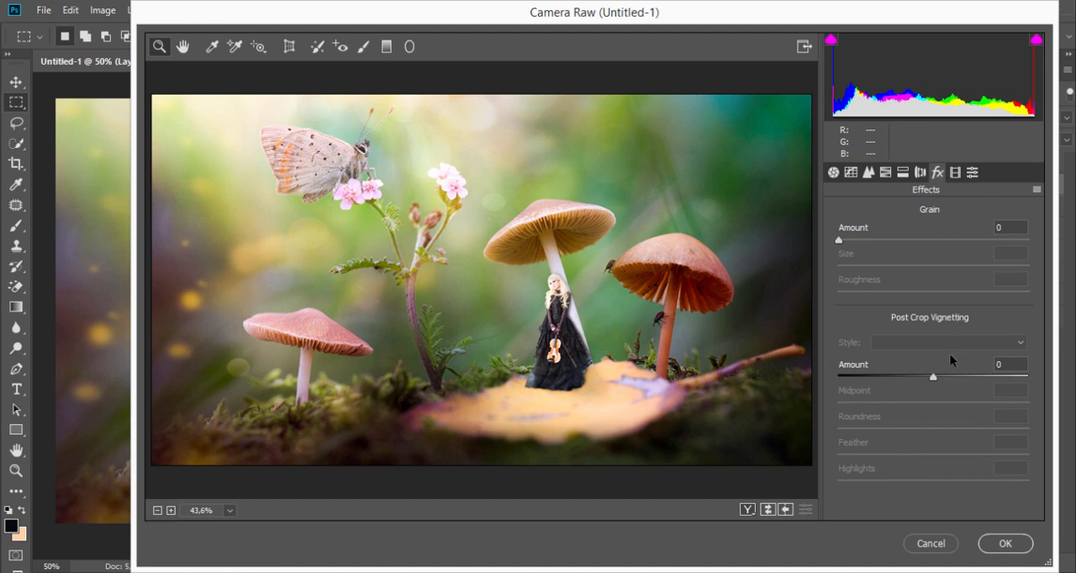
pyautogui.moveTo(933, 377)
pyautogui.mouseDown()
pyautogui.moveTo(899, 385)
pyautogui.moveTo(973, 382)
pyautogui.moveTo(928, 388)
pyautogui.mouseUp()
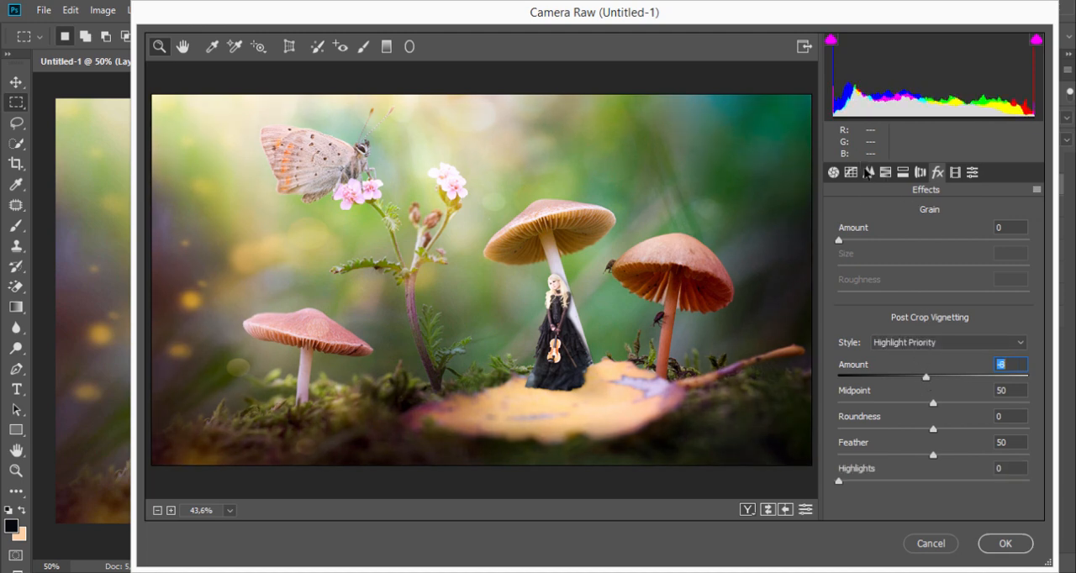
pyautogui.click(866, 173)
pyautogui.click(833, 172)
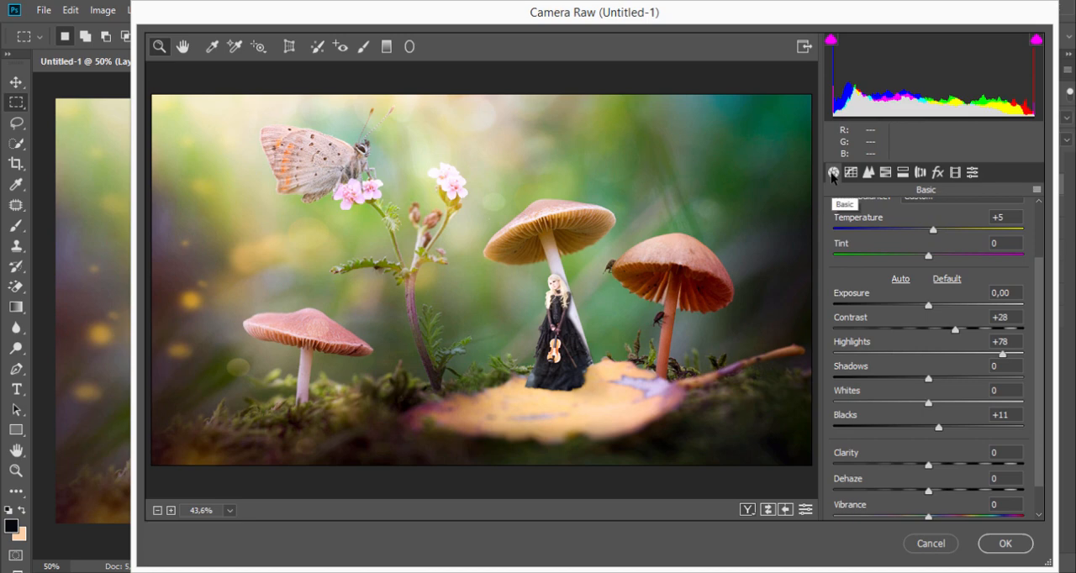
pyautogui.click(1013, 544)
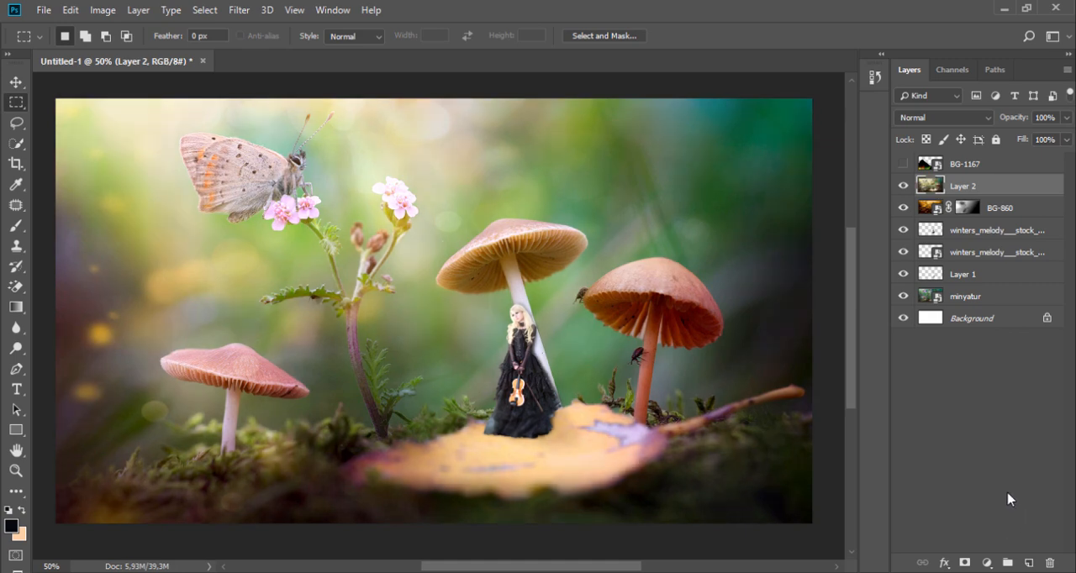
# Compare the color-graded image with and without the BG-1167 powder, leaving that layer hidden
pyautogui.hotkey('shift', 'alt', 's')
pyautogui.click(1000, 213)
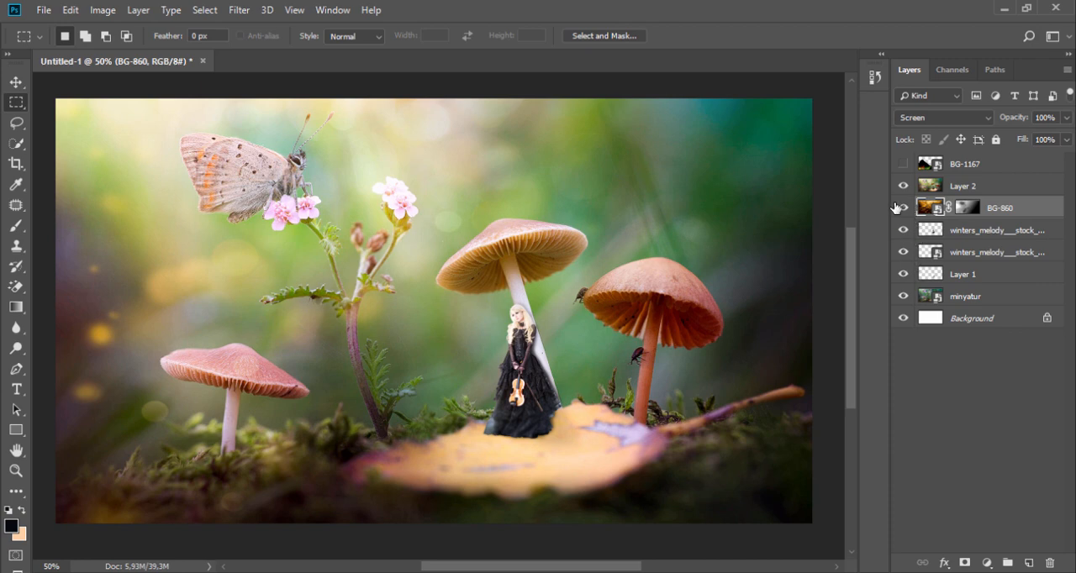
pyautogui.click(903, 164)
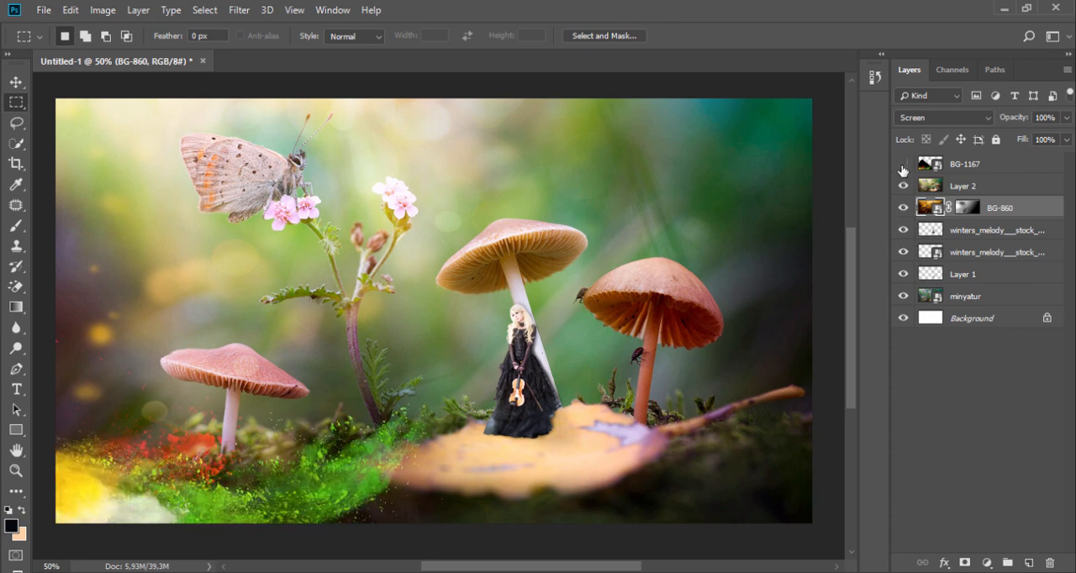
pyautogui.click(902, 166)
pyautogui.click(903, 165)
pyautogui.click(902, 166)
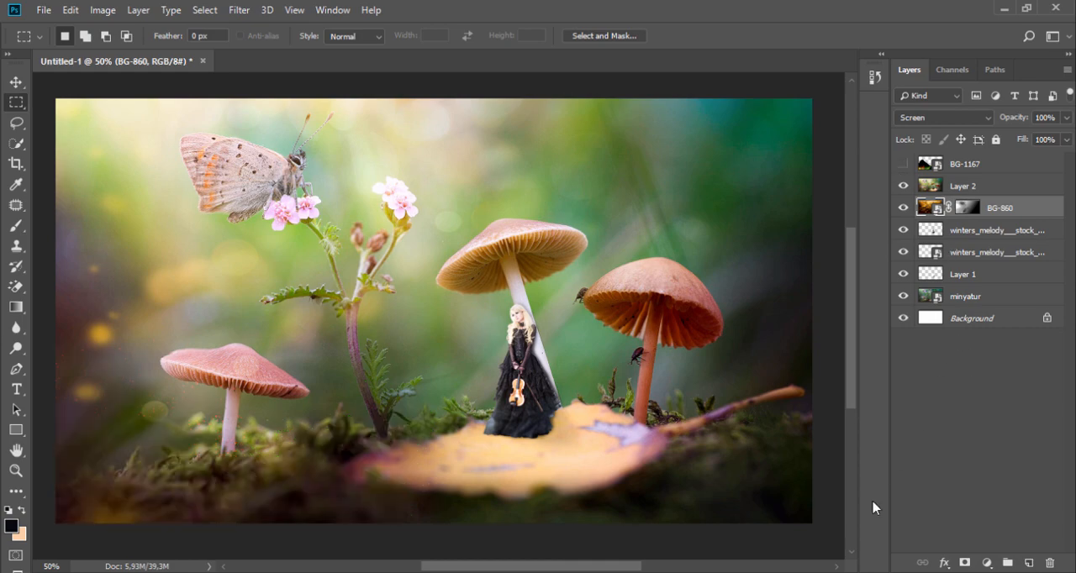